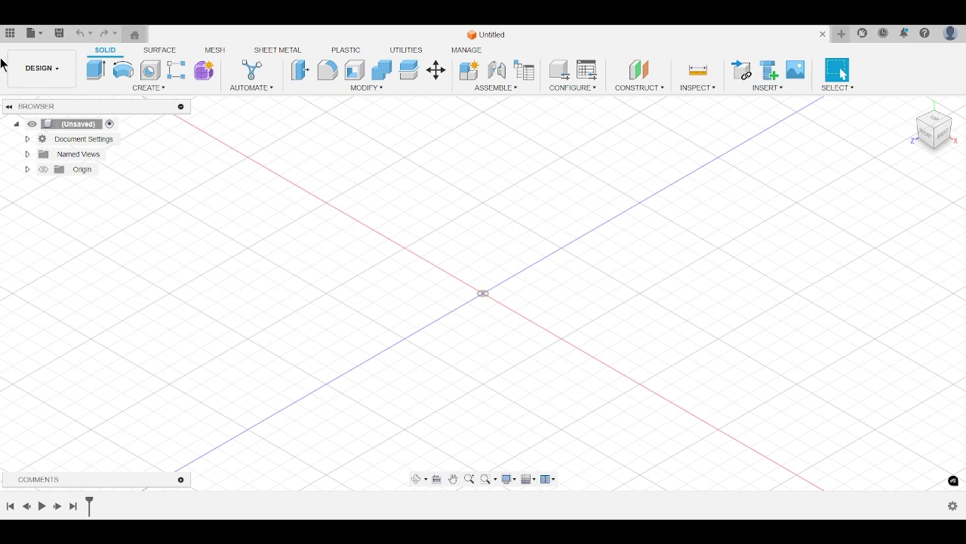
# - Open the File menu for the empty untitled design
pyautogui.click(44, 34)
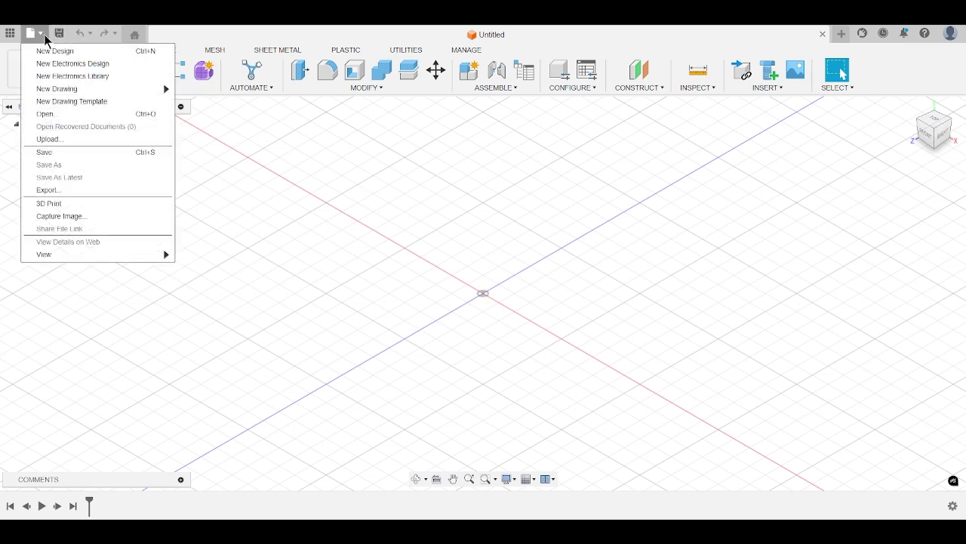
# - Insert the Hyundai_i20 OBJ mesh from the Downloads folder with Insert Mesh
pyautogui.click(448, 275)
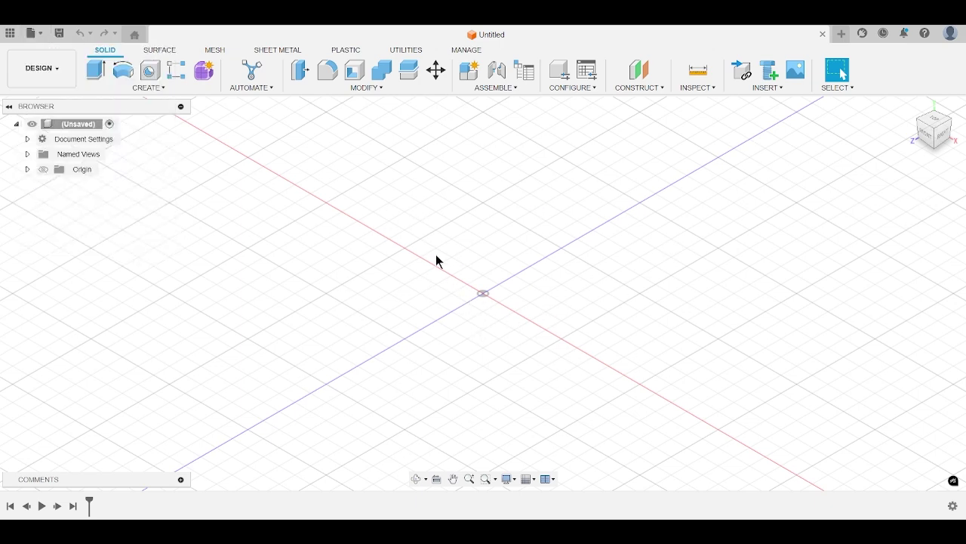
pyautogui.click(767, 87)
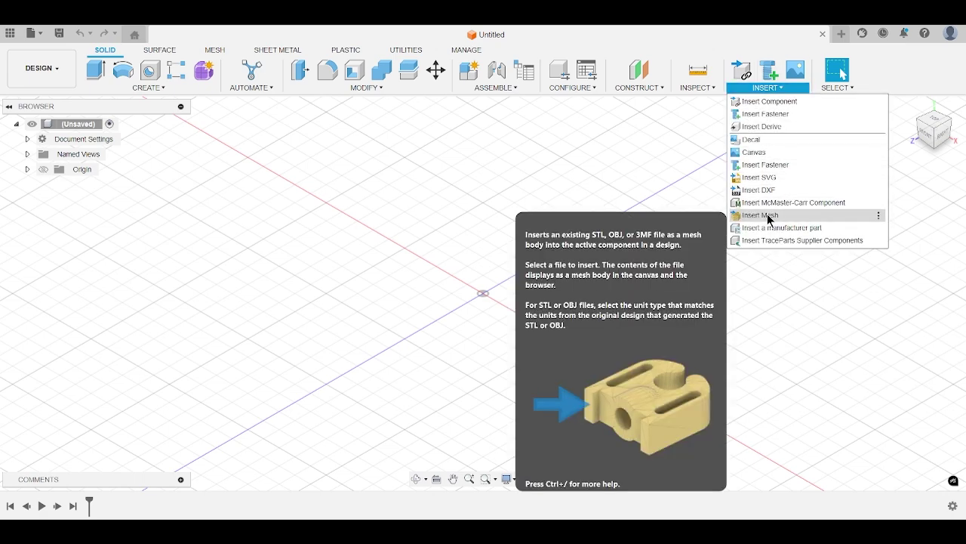
pyautogui.click(763, 216)
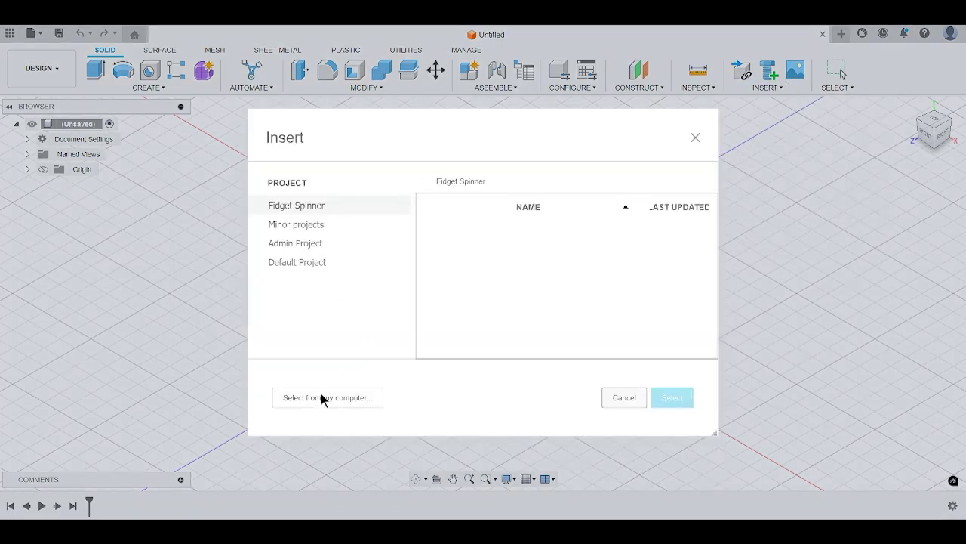
pyautogui.click(332, 400)
pyautogui.scroll(-3, 175, 158)
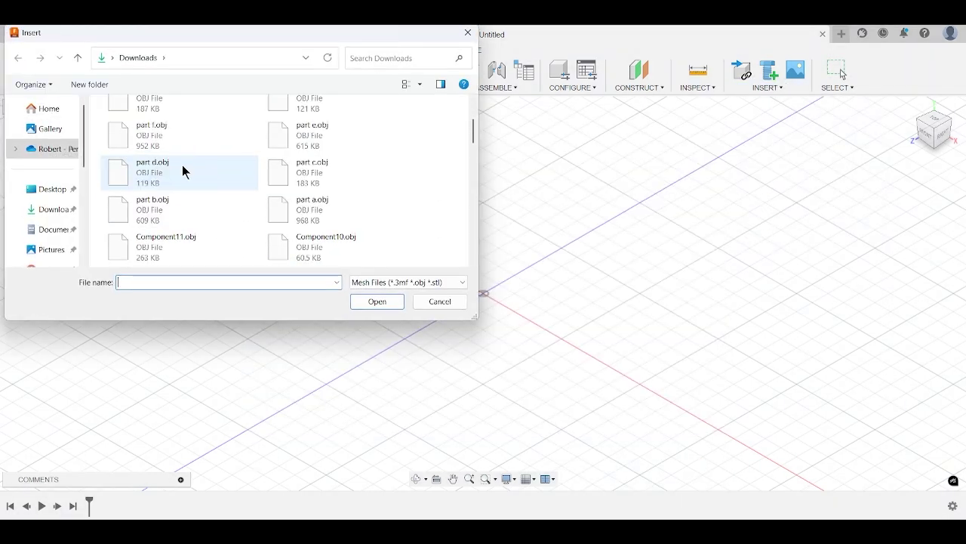
pyautogui.scroll(-5, 182, 166)
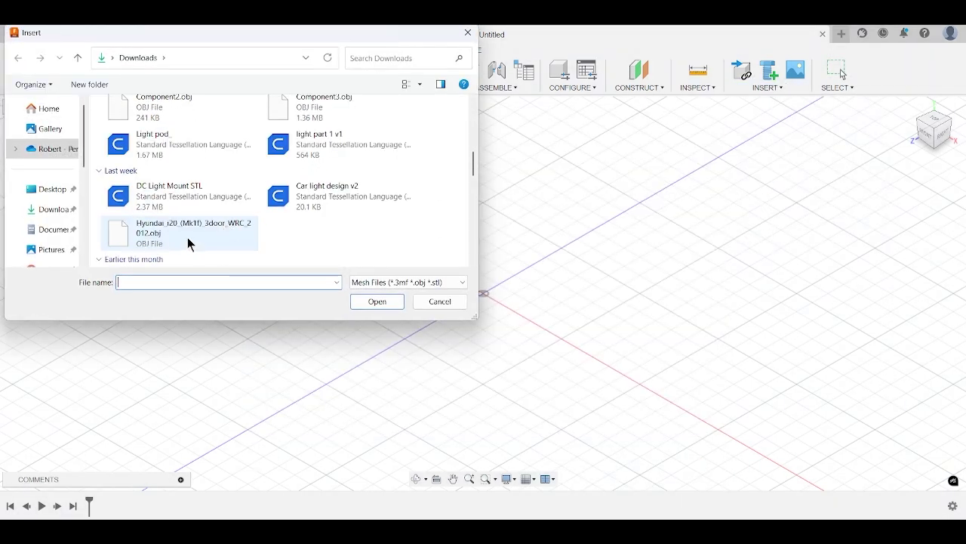
pyautogui.doubleClick(188, 229)
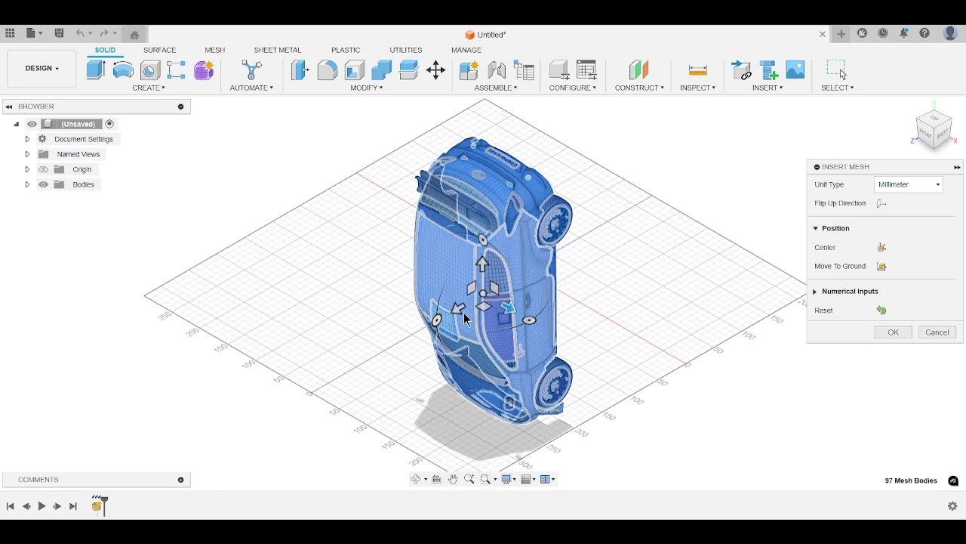
# - Flip the car mesh upright, centre it on the origin, move it to the ground, and confirm
pyautogui.click(883, 206)
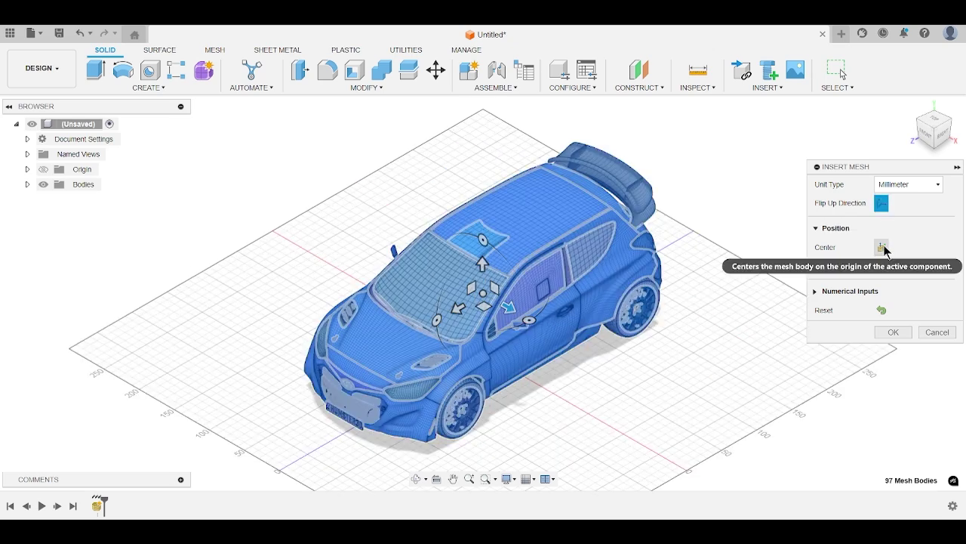
pyautogui.click(883, 248)
pyautogui.click(882, 267)
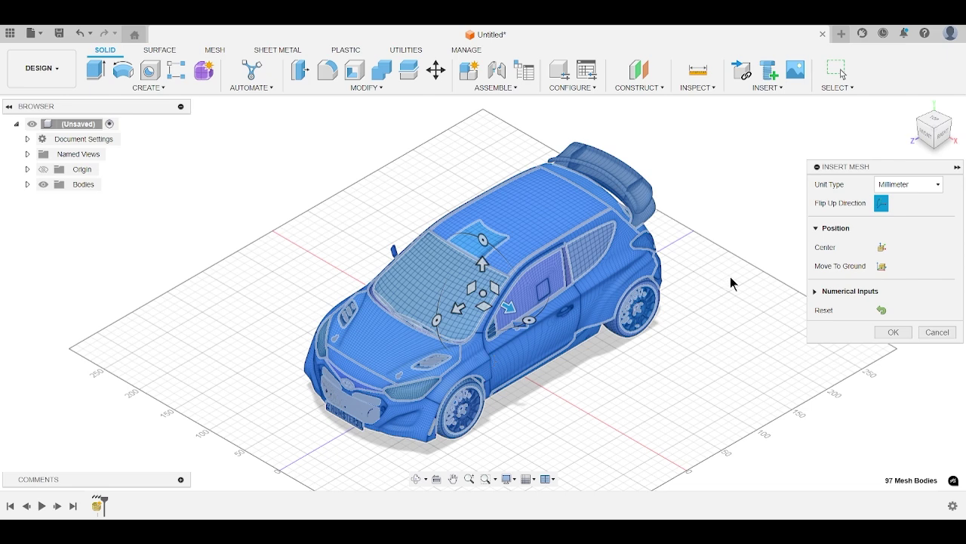
pyautogui.click(891, 333)
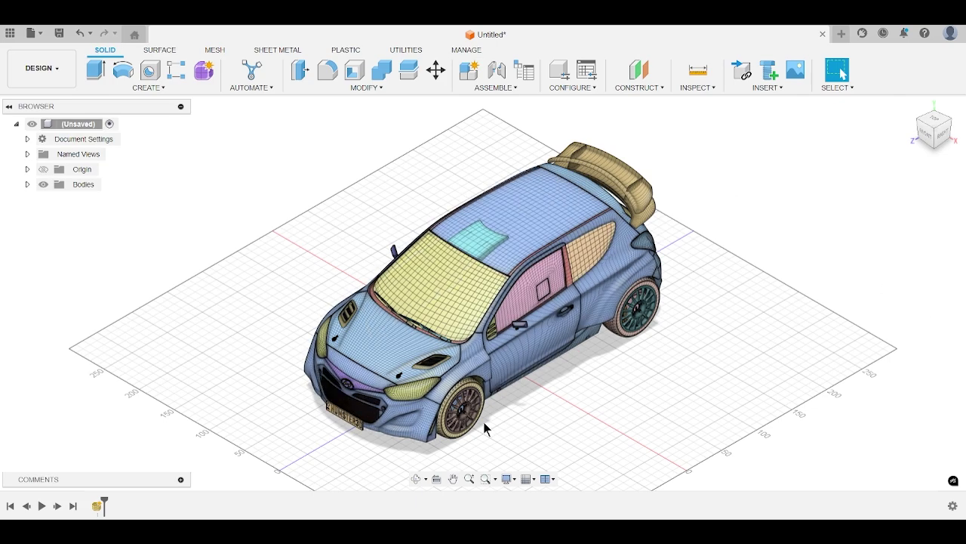
# - Zoom in on the car and expand the Bodies folder to list plates, wheels and lights
pyautogui.scroll(4, 483, 421)
pyautogui.scroll(2, 498, 419)
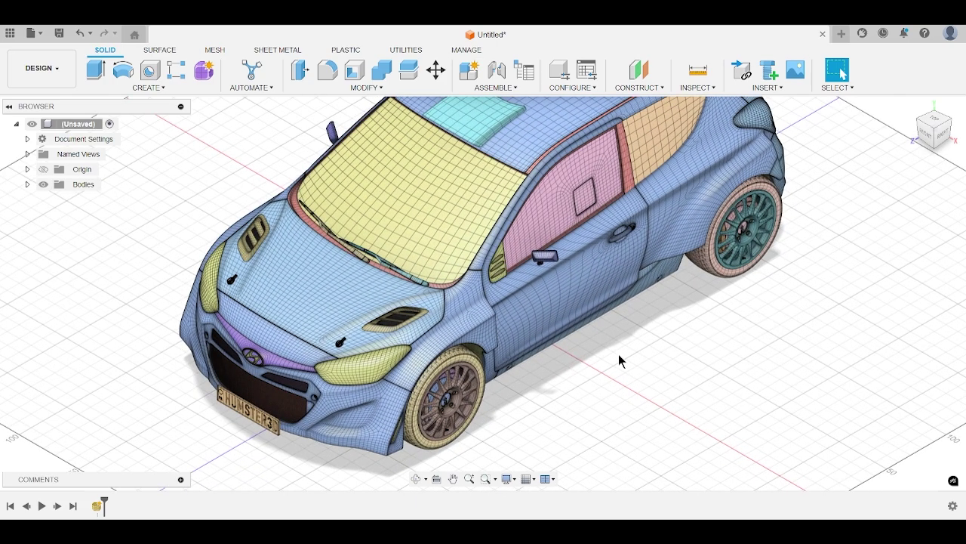
pyautogui.click(27, 186)
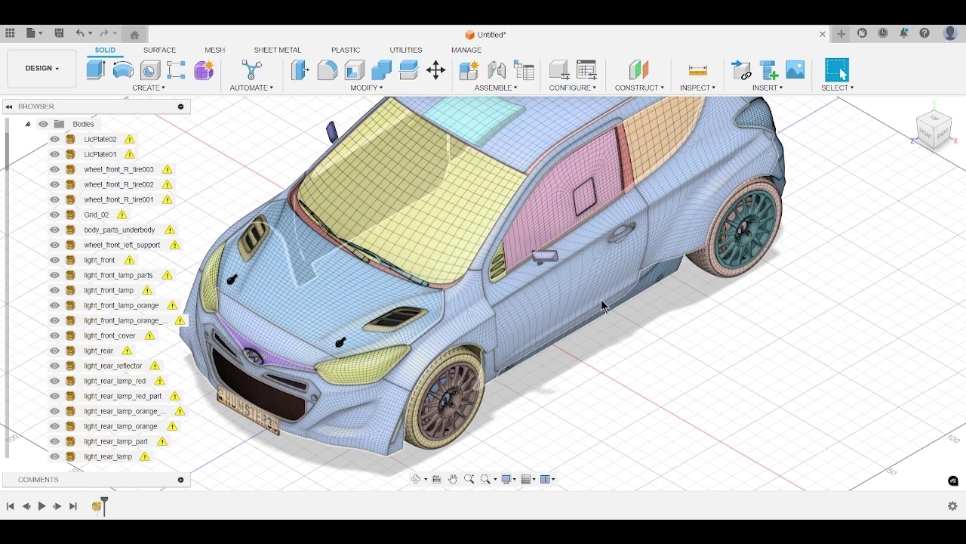
pyautogui.keyDown('shift'); pyautogui.moveTo(639, 412); pyautogui.dragTo(606, 402, button='middle'); pyautogui.keyUp('shift')
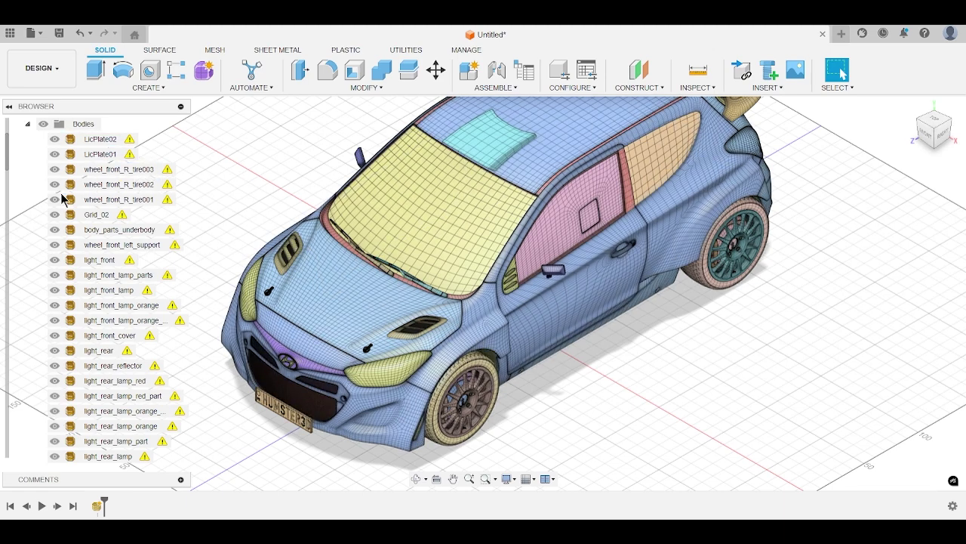
pyautogui.scroll(-15, 54, 257)
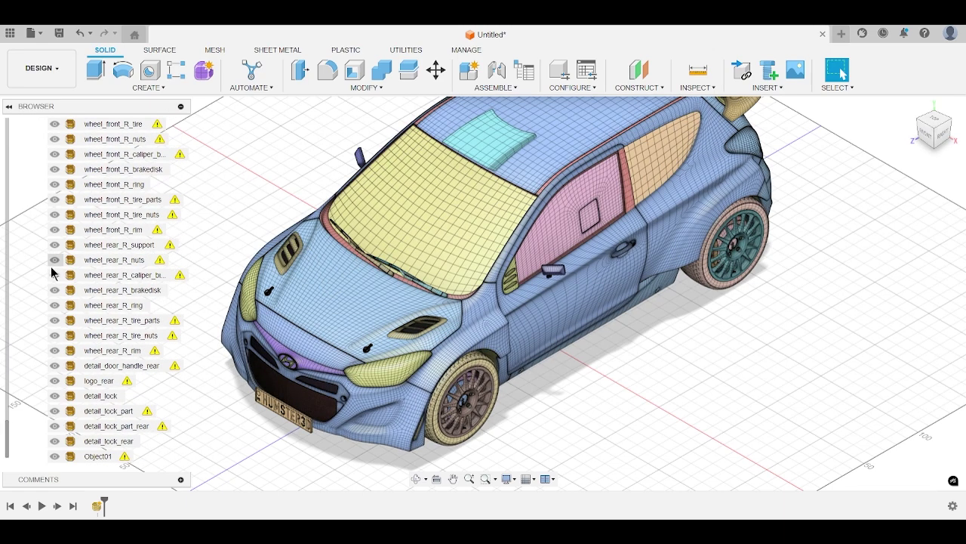
pyautogui.click(54, 456)
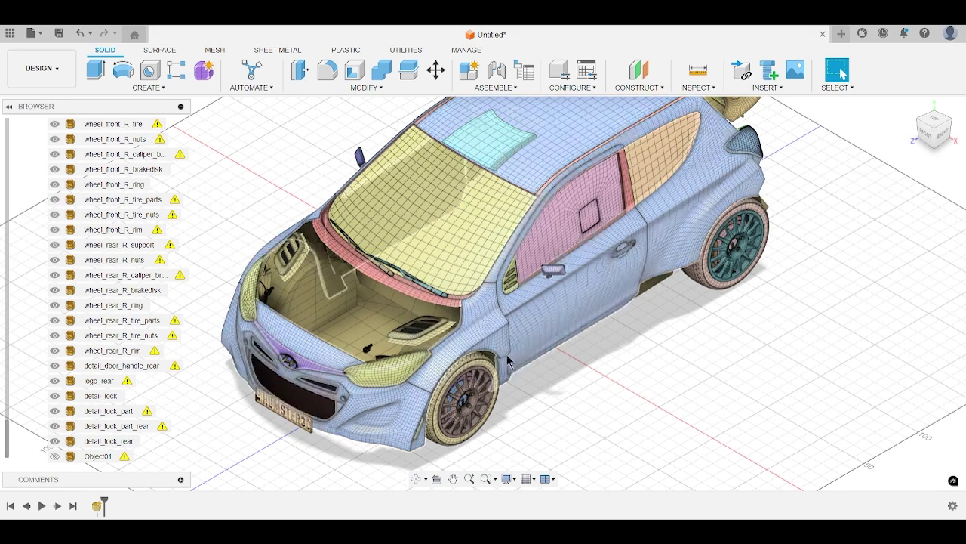
pyautogui.click(54, 456)
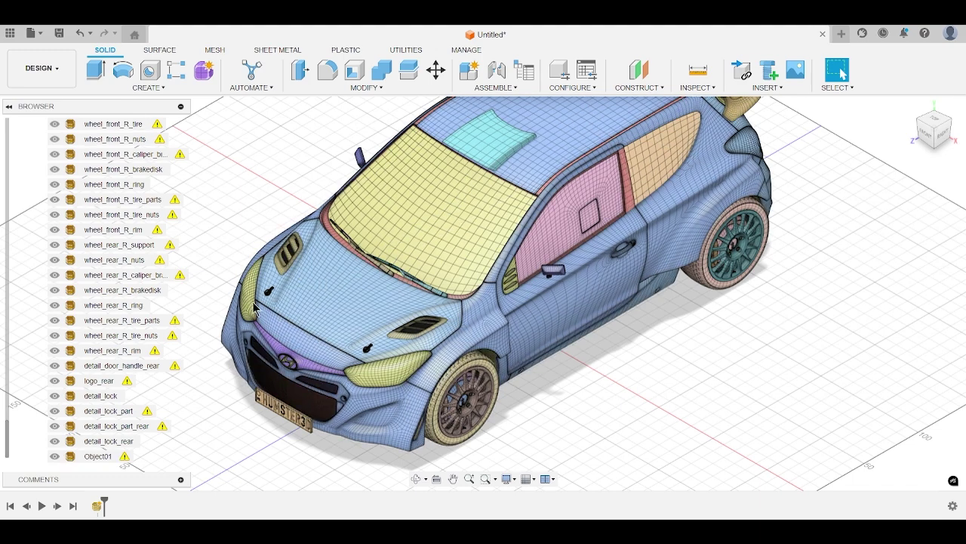
pyautogui.click(294, 299)
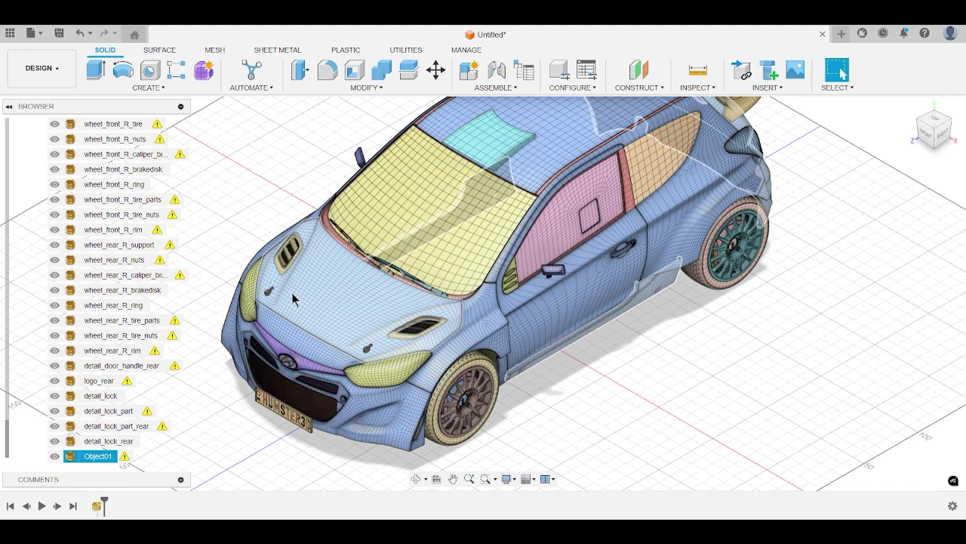
pyautogui.click(509, 395)
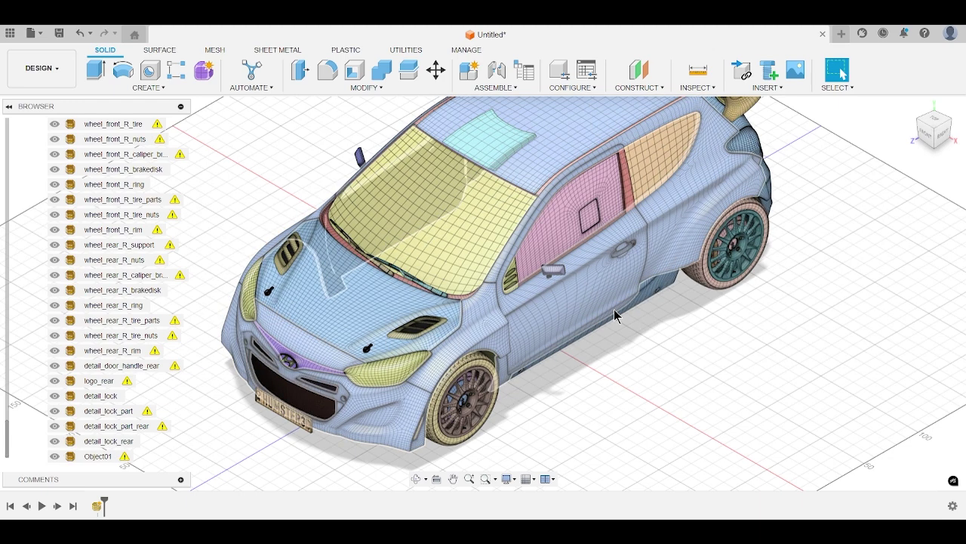
pyautogui.click(617, 306)
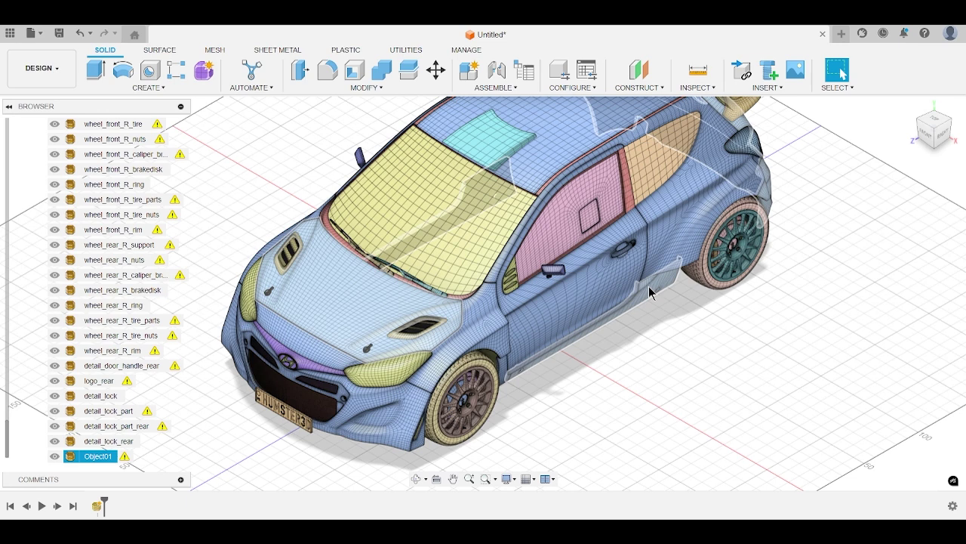
pyautogui.press('Escape')
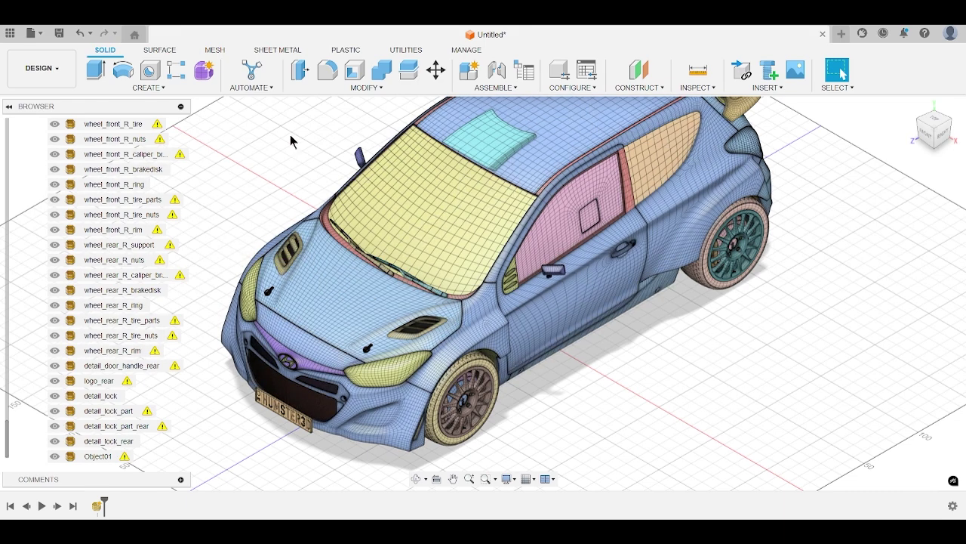
# - Briefly select and clear the Object01 hood, then start a Create Form T-spline feature
pyautogui.click(489, 360)
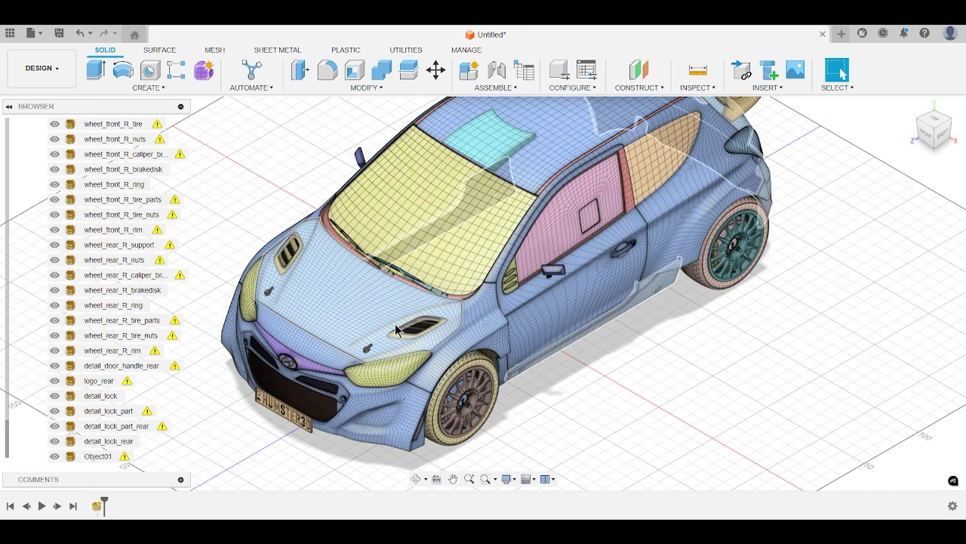
pyautogui.click(242, 138)
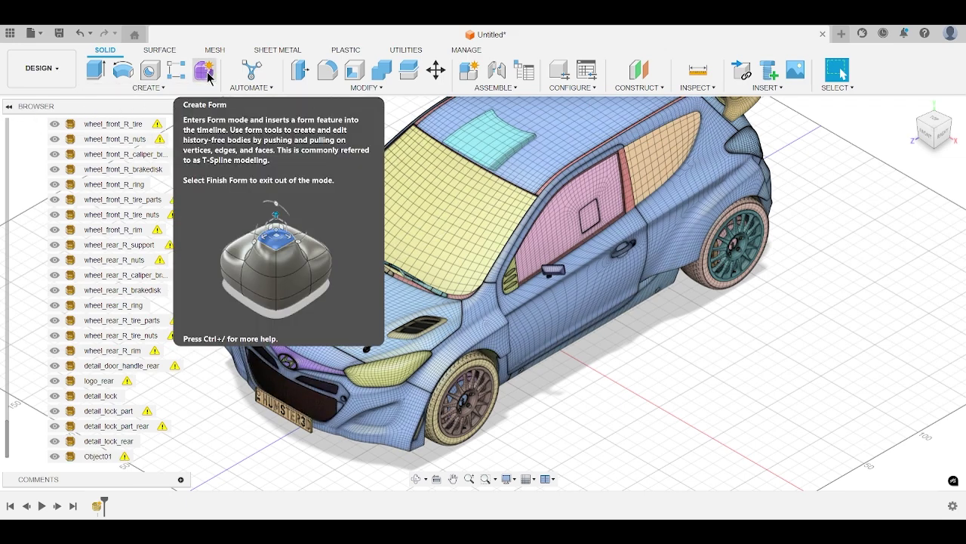
pyautogui.click(209, 75)
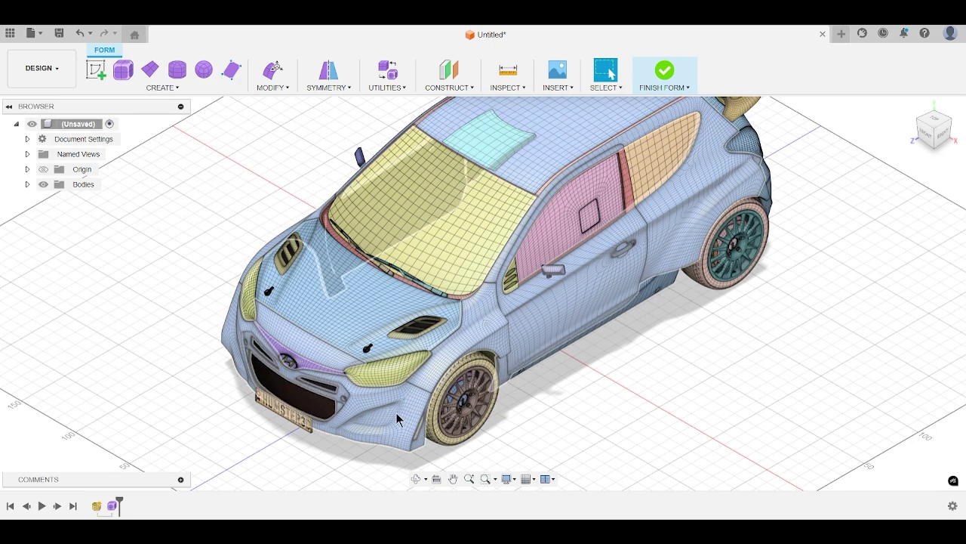
pyautogui.scroll(10, 393, 410)
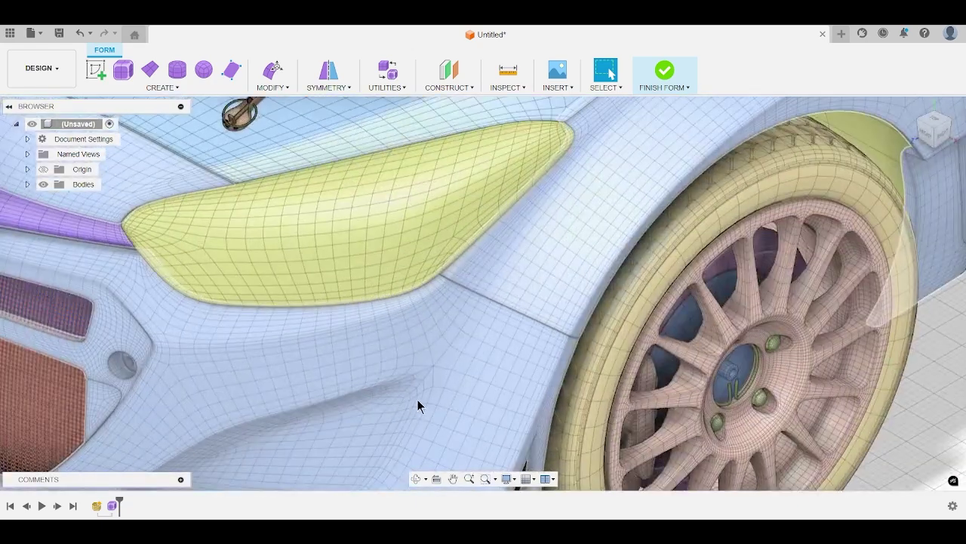
pyautogui.scroll(-10, 418, 403)
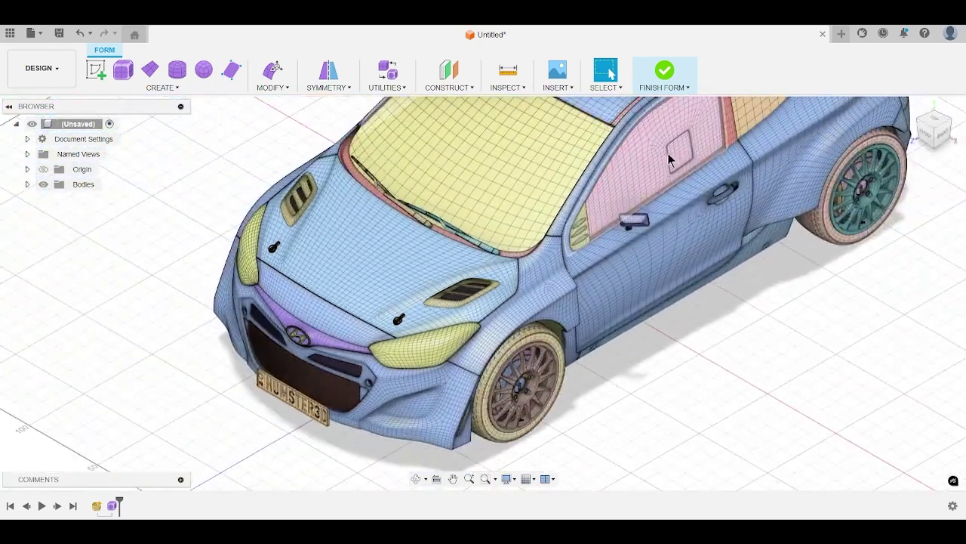
pyautogui.scroll(10, 674, 156)
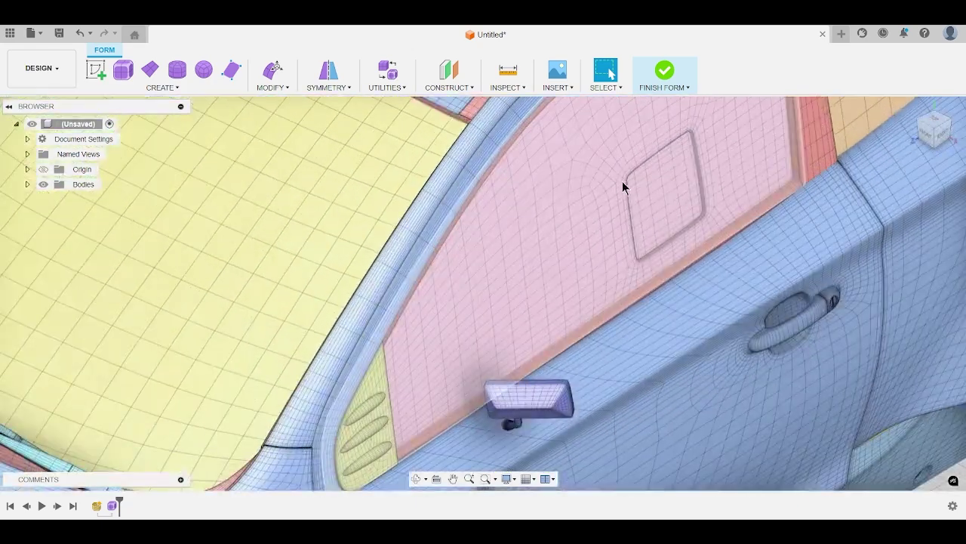
pyautogui.scroll(-10, 625, 204)
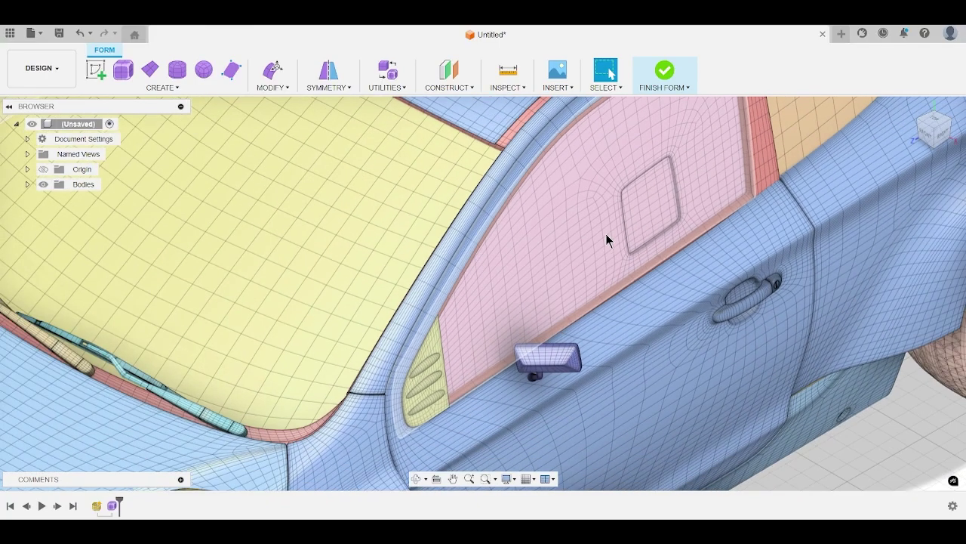
pyautogui.scroll(-10, 572, 322)
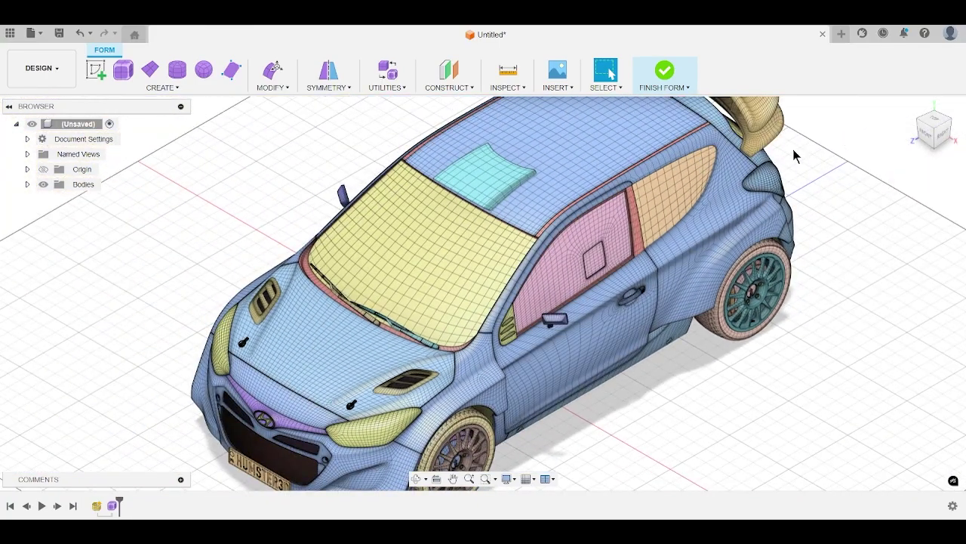
pyautogui.scroll(-5, 792, 150)
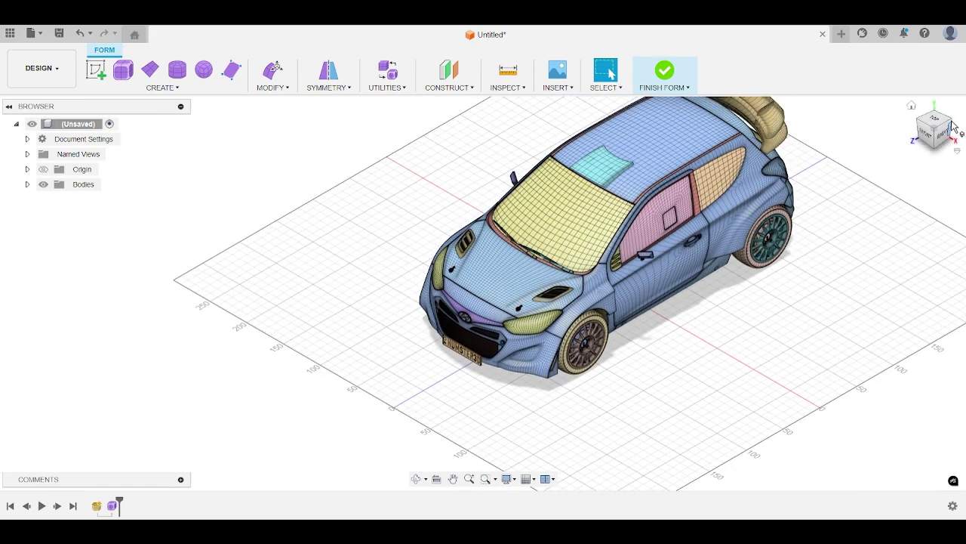
pyautogui.moveTo(953, 126)
pyautogui.mouseDown()
pyautogui.moveTo(942, 151)
pyautogui.moveTo(936, 136)
pyautogui.mouseUp()
pyautogui.click(936, 135)
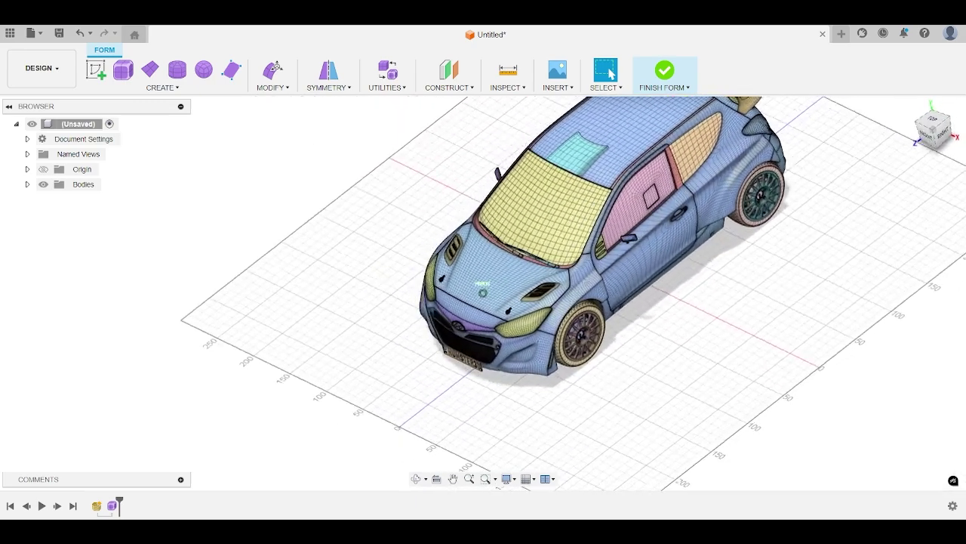
pyautogui.scroll(3, 459, 326)
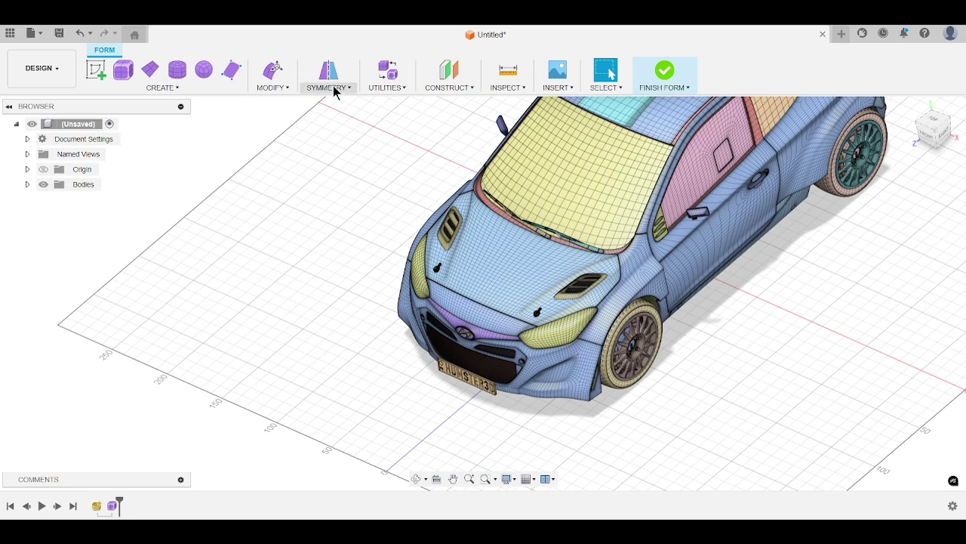
pyautogui.scroll(6, 483, 311)
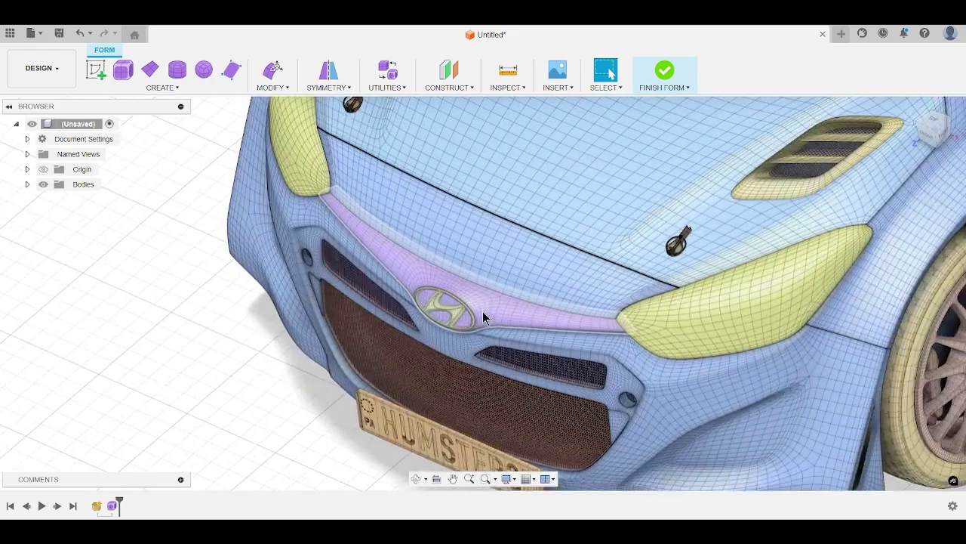
pyautogui.scroll(2, 483, 302)
pyautogui.scroll(-8, 483, 294)
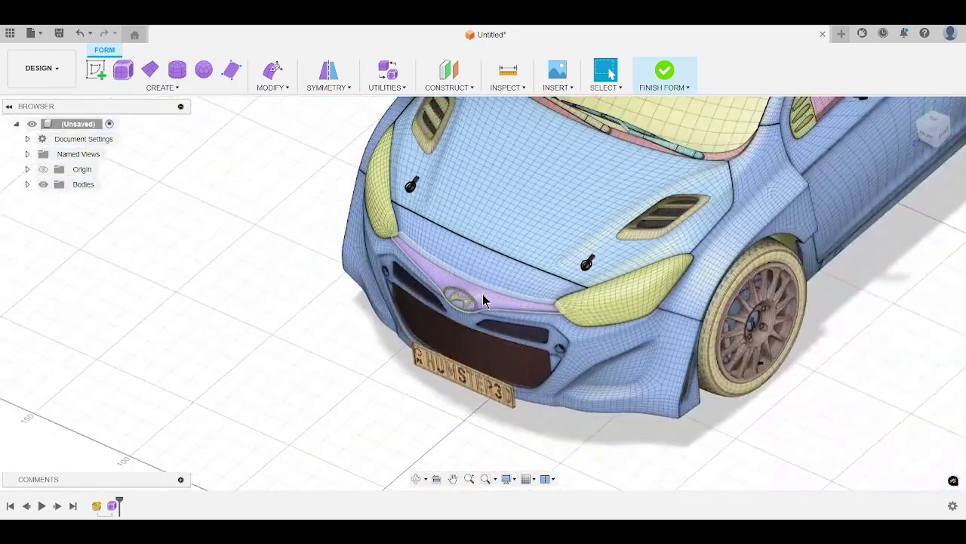
pyautogui.scroll(-3, 482, 294)
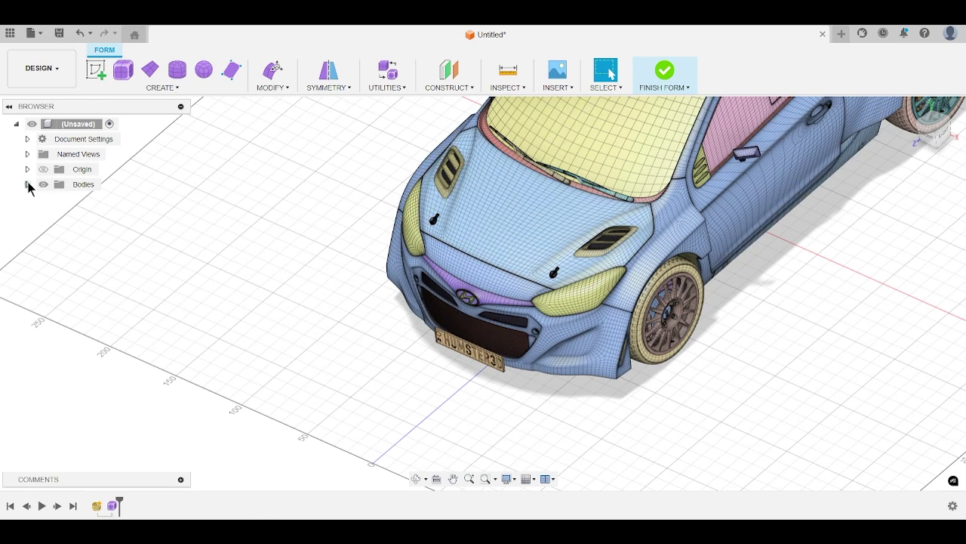
# - Expand the Bodies folder and select Object01 to confirm it is the hood
pyautogui.click(28, 184)
pyautogui.scroll(-15, 75, 249)
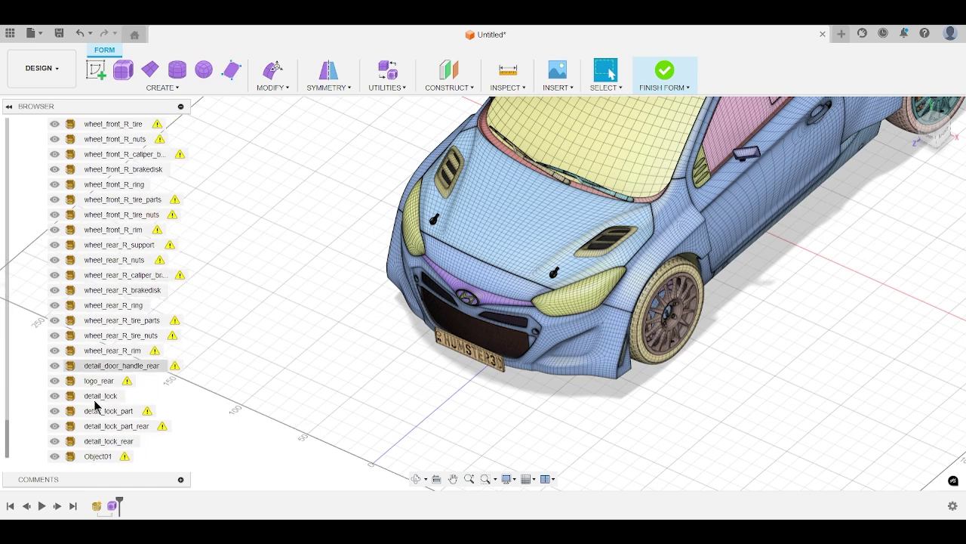
pyautogui.click(98, 456)
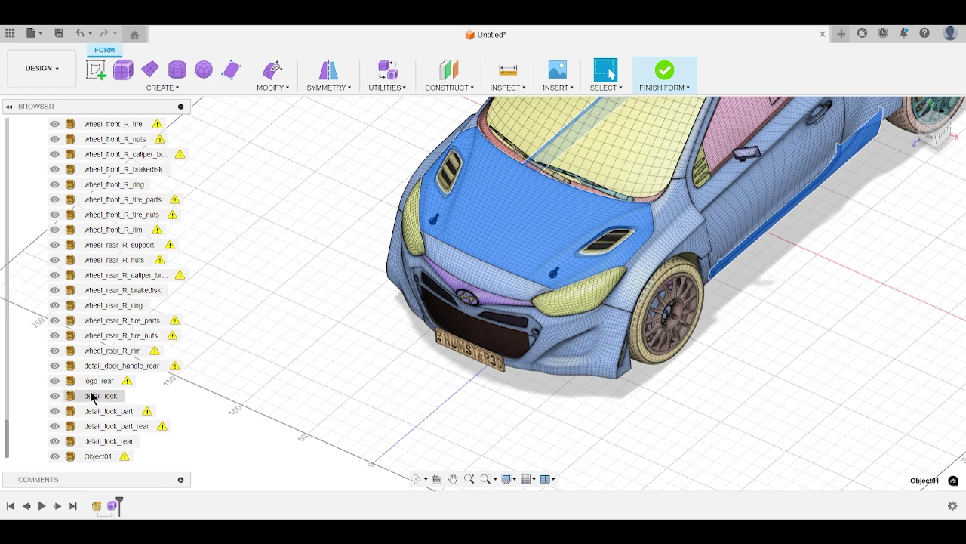
# - Select LicPlate02, LicPlate01 and wheel_front_R_tire003 in turn to locate each part
pyautogui.scroll(10, 99, 383)
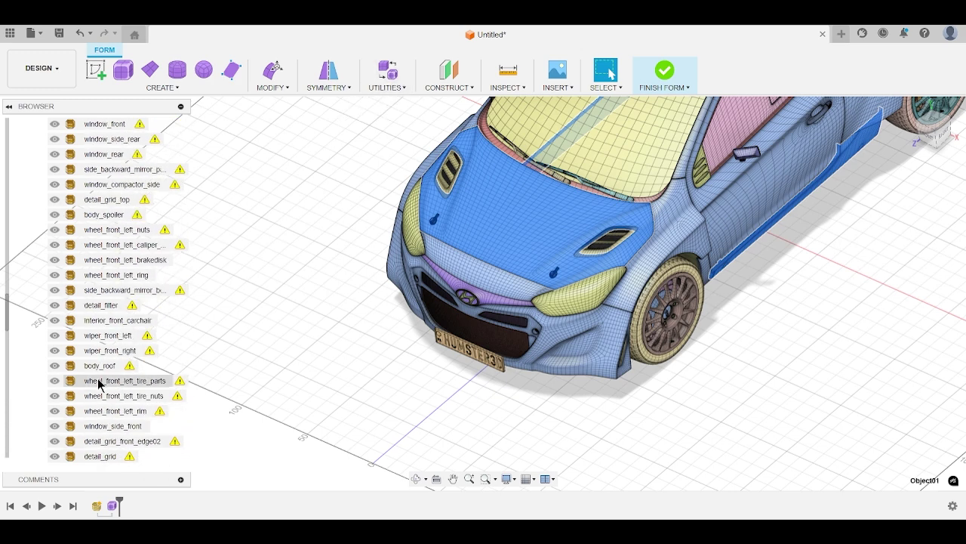
pyautogui.scroll(10, 96, 385)
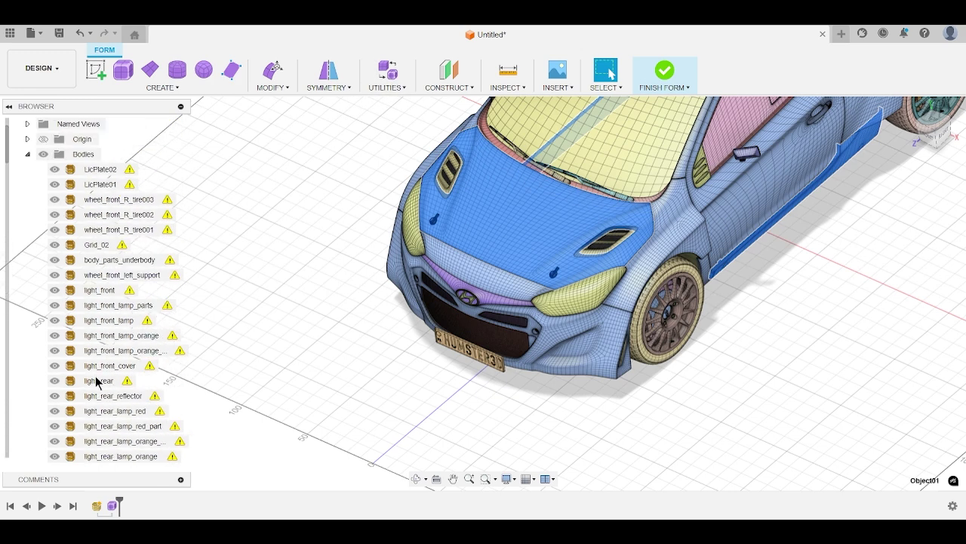
pyautogui.click(96, 200)
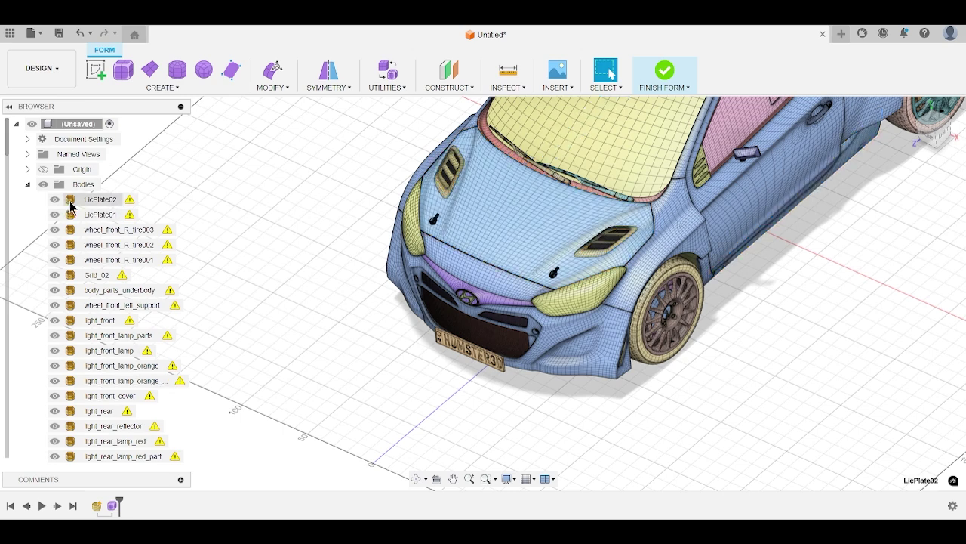
pyautogui.click(89, 214)
pyautogui.click(104, 201)
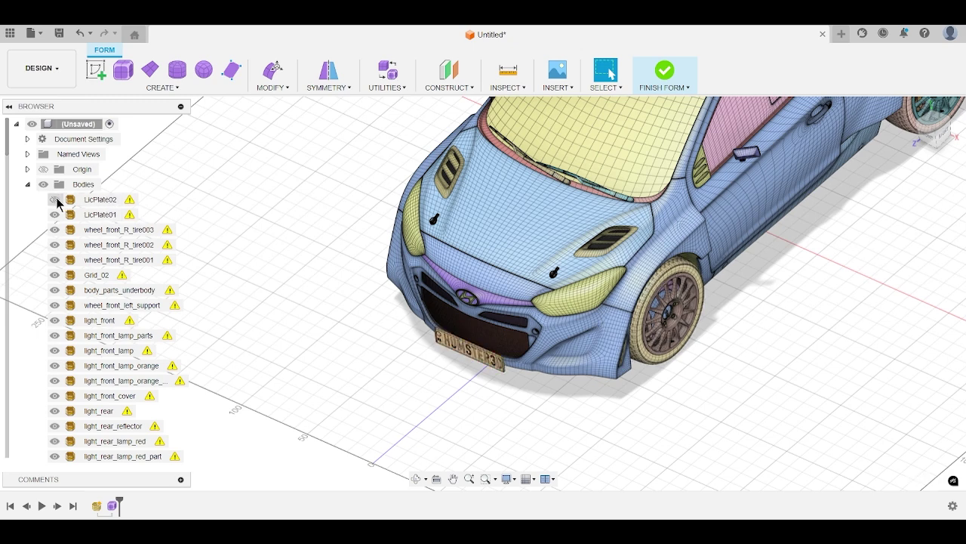
pyautogui.click(98, 230)
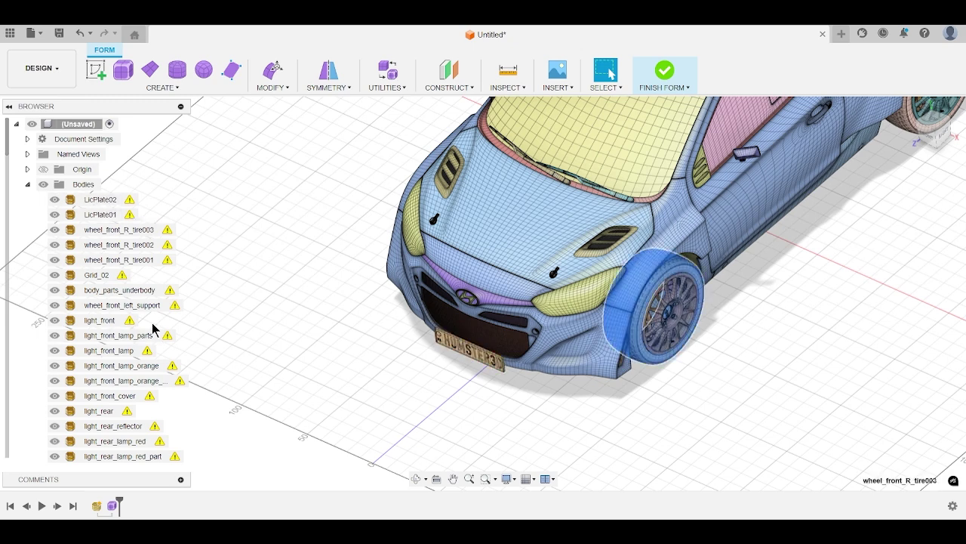
pyautogui.click(97, 201)
pyautogui.scroll(-15, 96, 203)
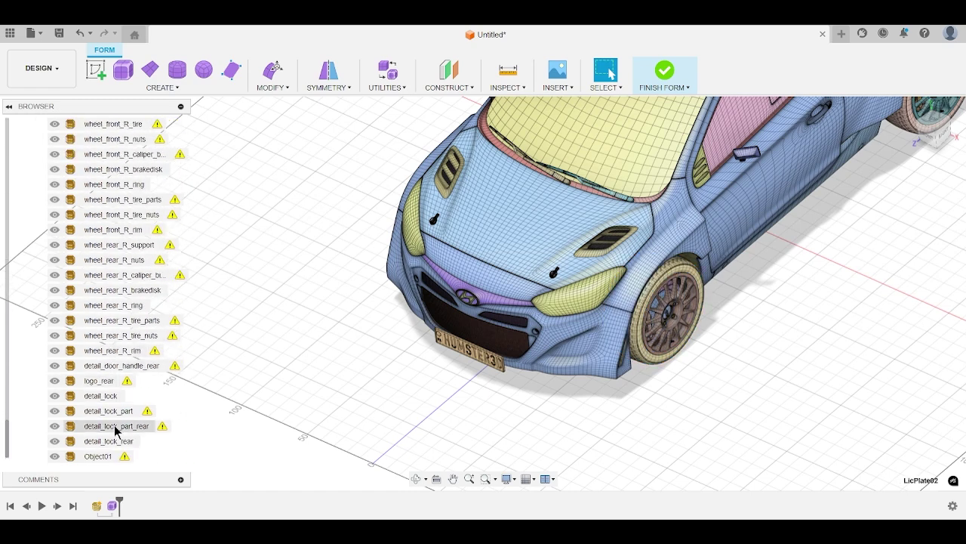
# - Shift-select the other car bodies in the Browser and hide them with Show/Hide
pyautogui.keyDown('shift'); pyautogui.click(119, 444); pyautogui.keyUp('shift')
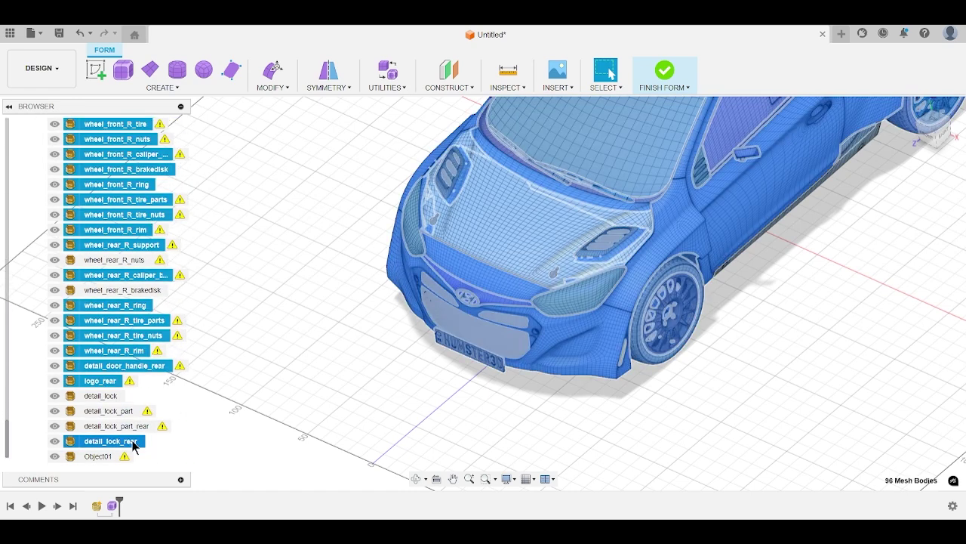
pyautogui.scroll(10, 150, 338)
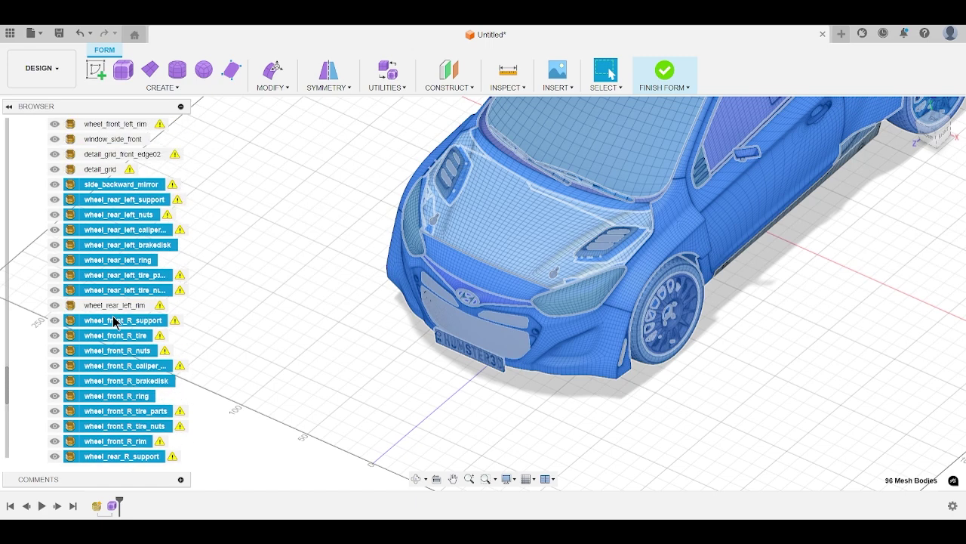
pyautogui.scroll(10, 114, 321)
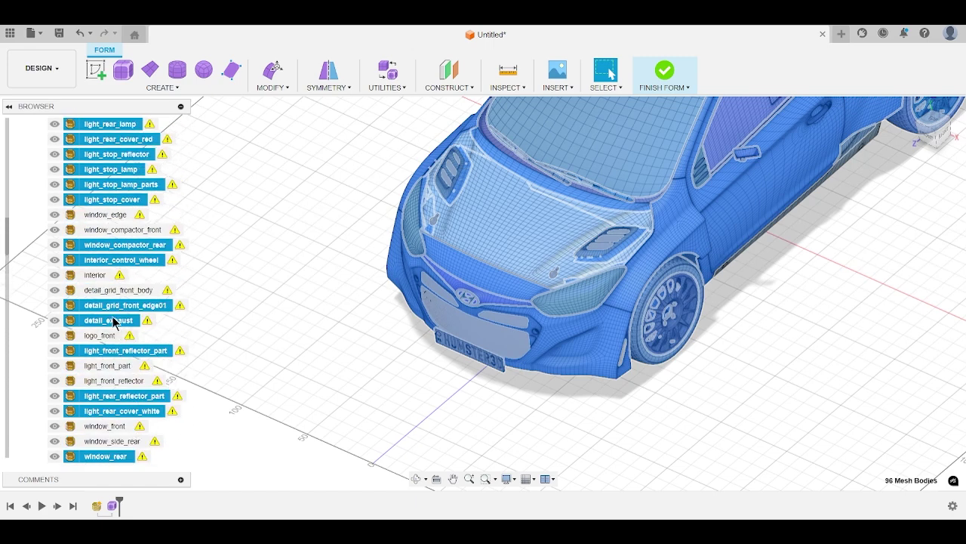
pyautogui.scroll(3, 110, 326)
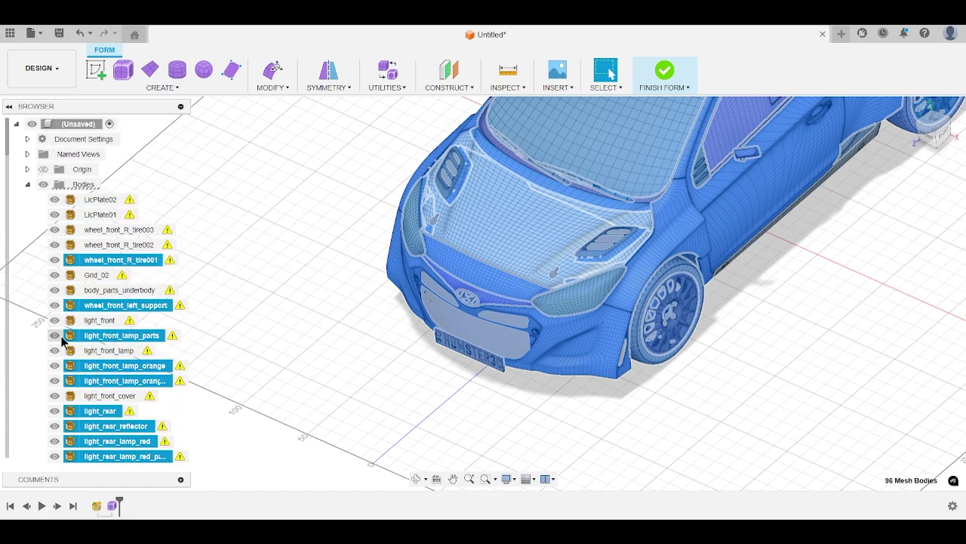
pyautogui.rightClick(89, 262)
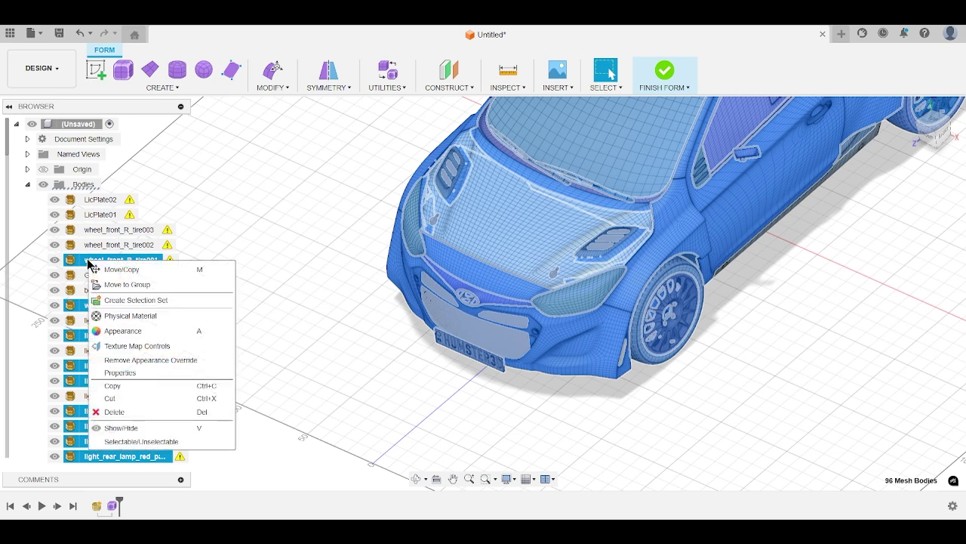
pyautogui.click(121, 428)
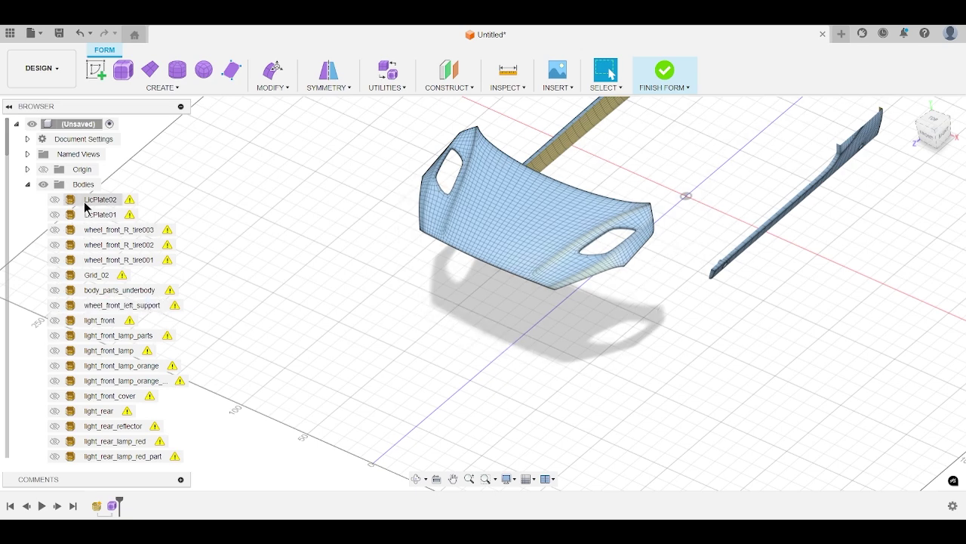
# - Pan to the remaining panels, select the Object01 form, and open the MODIFY menu
pyautogui.scroll(-15, 125, 308)
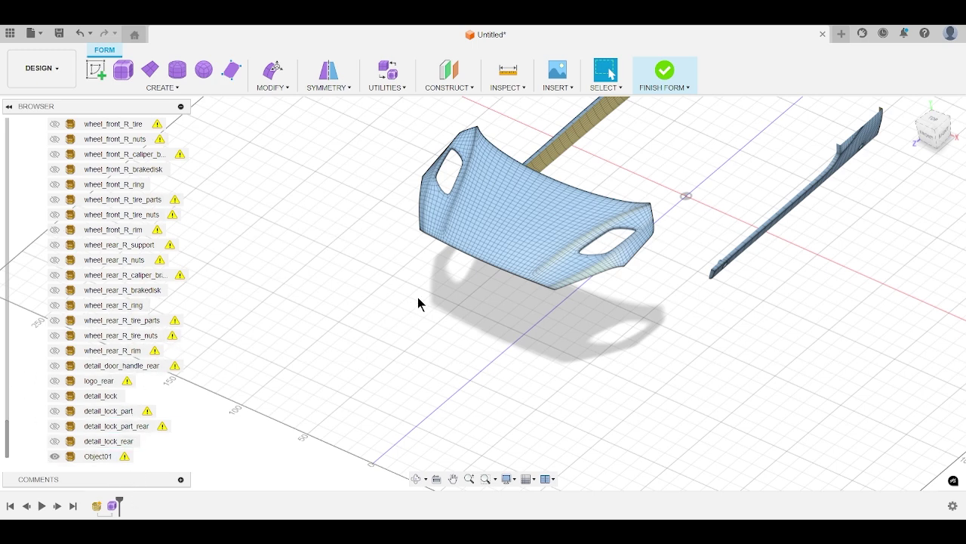
pyautogui.click(453, 479)
pyautogui.moveTo(666, 327); pyautogui.dragTo(425, 416)
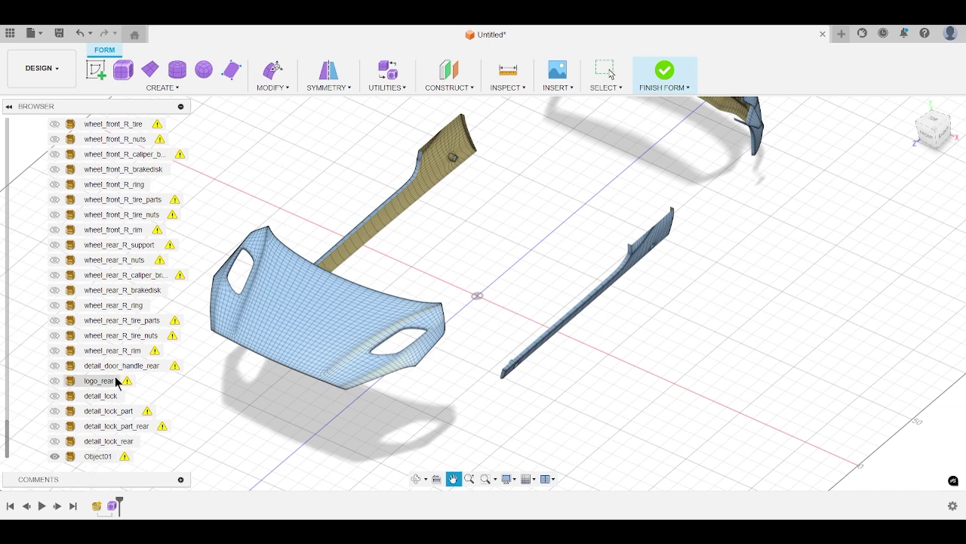
pyautogui.press('Escape')
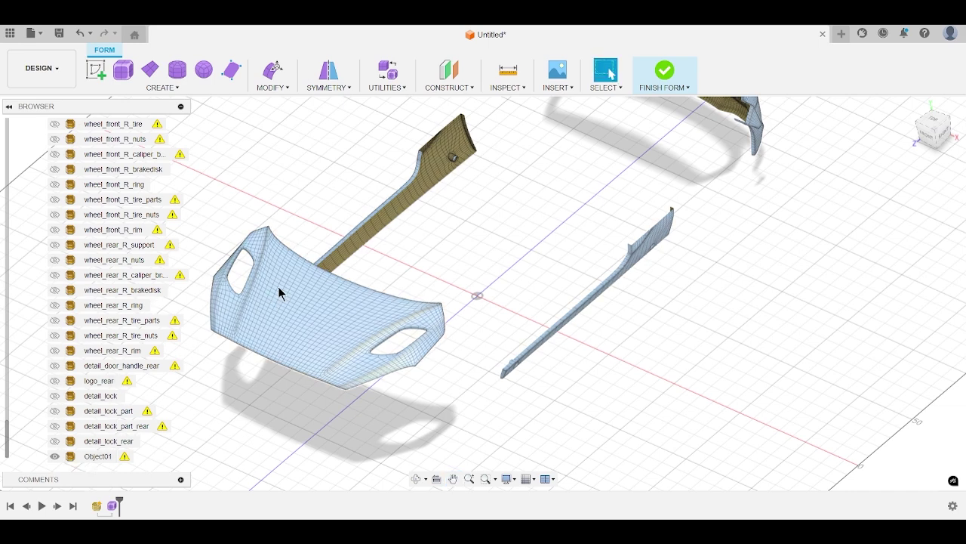
pyautogui.click(280, 358)
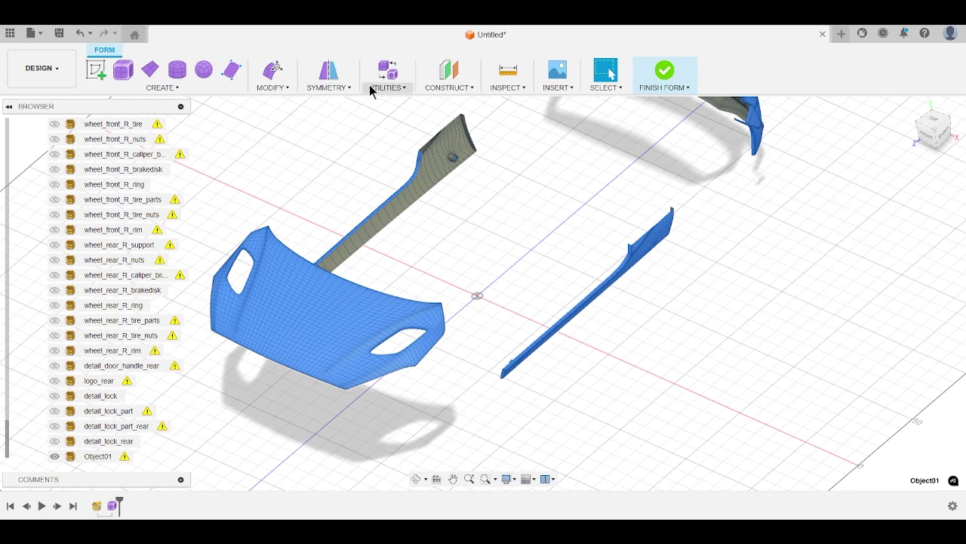
pyautogui.click(274, 88)
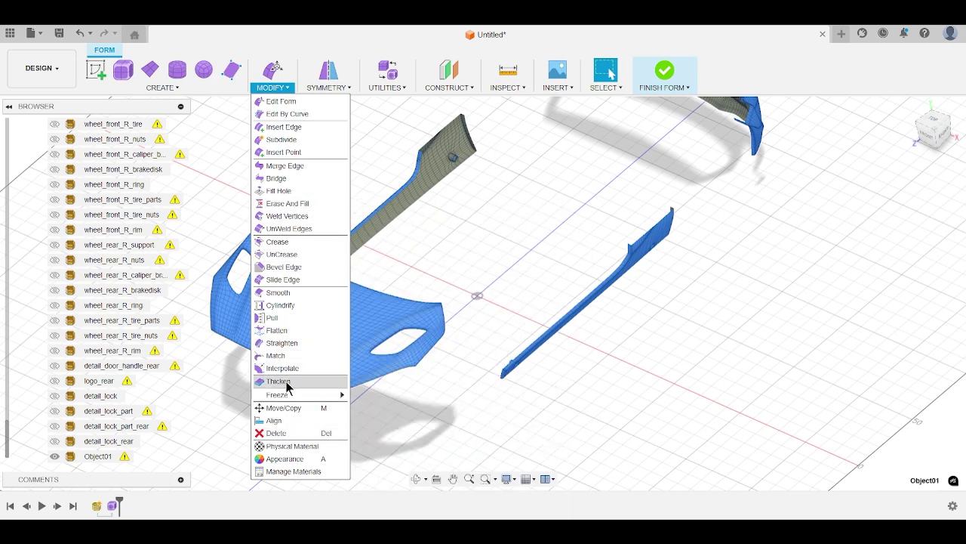
# - Convert the selected form with UTILITIES > Convert using Quad Mesh to T-Spline
pyautogui.click(325, 89)
pyautogui.click(381, 89)
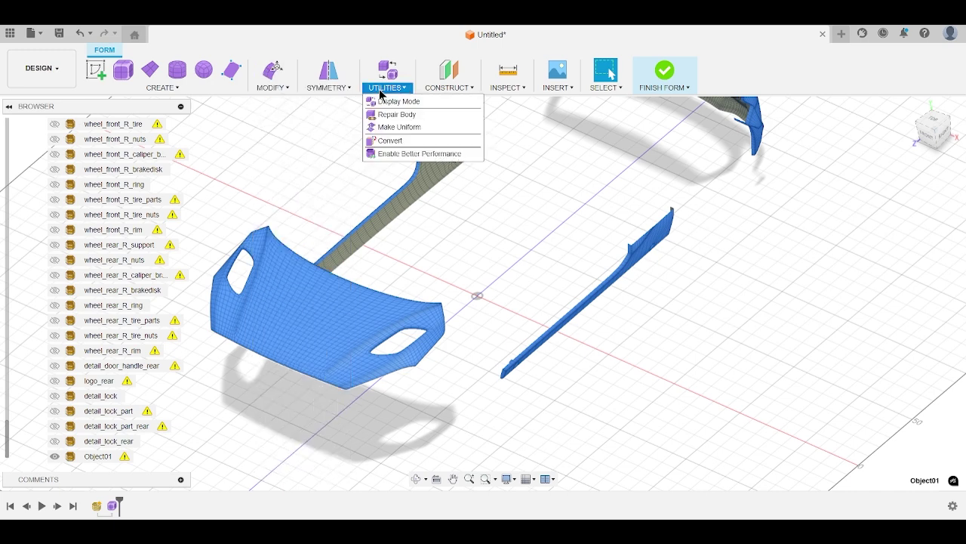
pyautogui.click(393, 142)
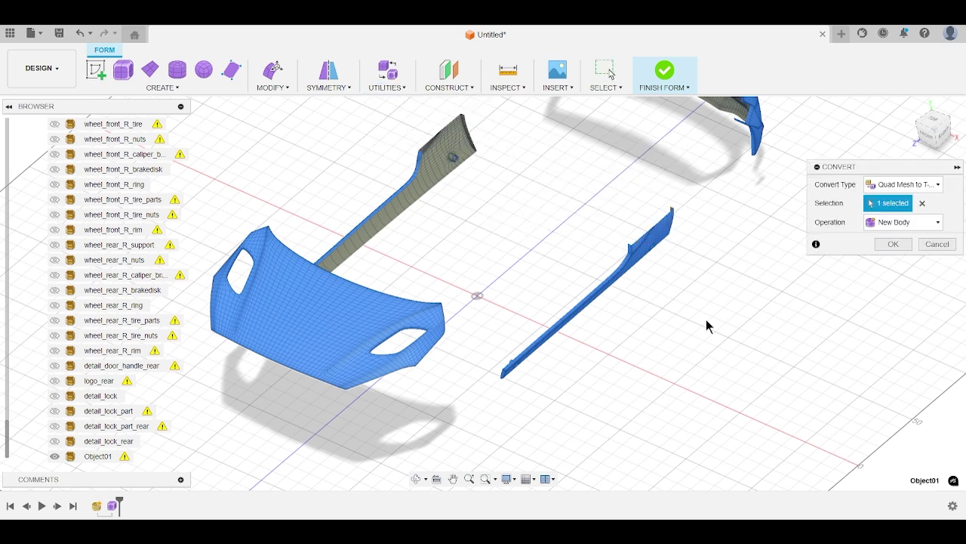
pyautogui.click(930, 189)
pyautogui.click(896, 244)
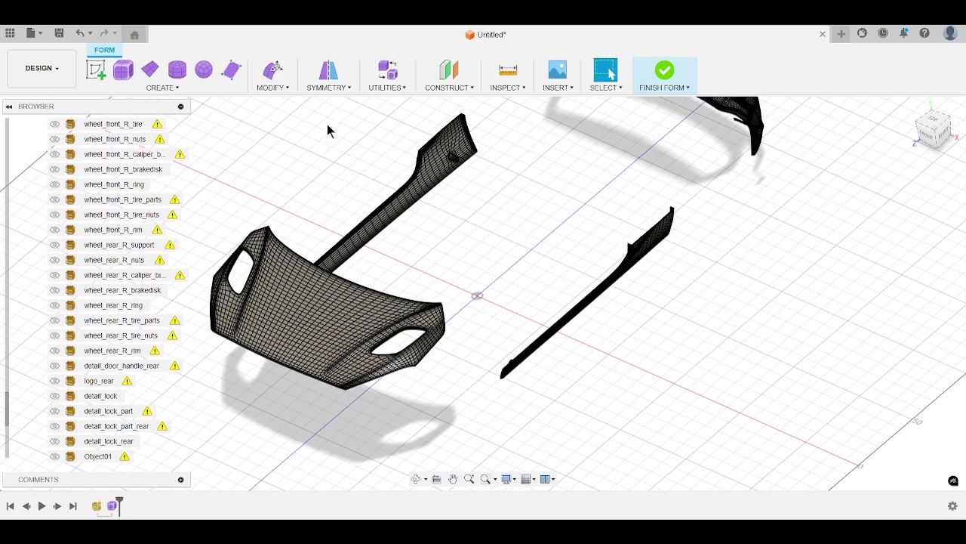
# - Select Body1 through Body4 in turn to find which one is the hood
pyautogui.scroll(-3, 122, 424)
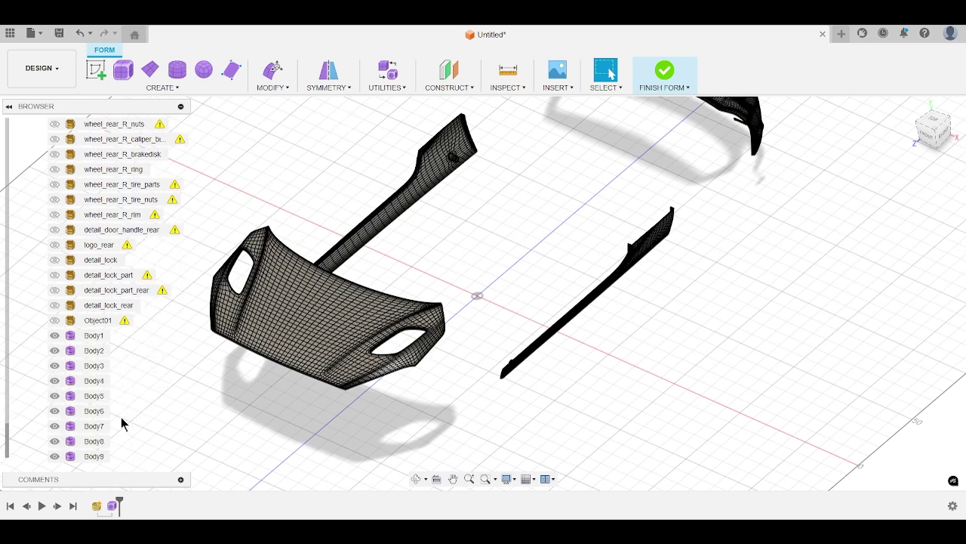
pyautogui.click(92, 336)
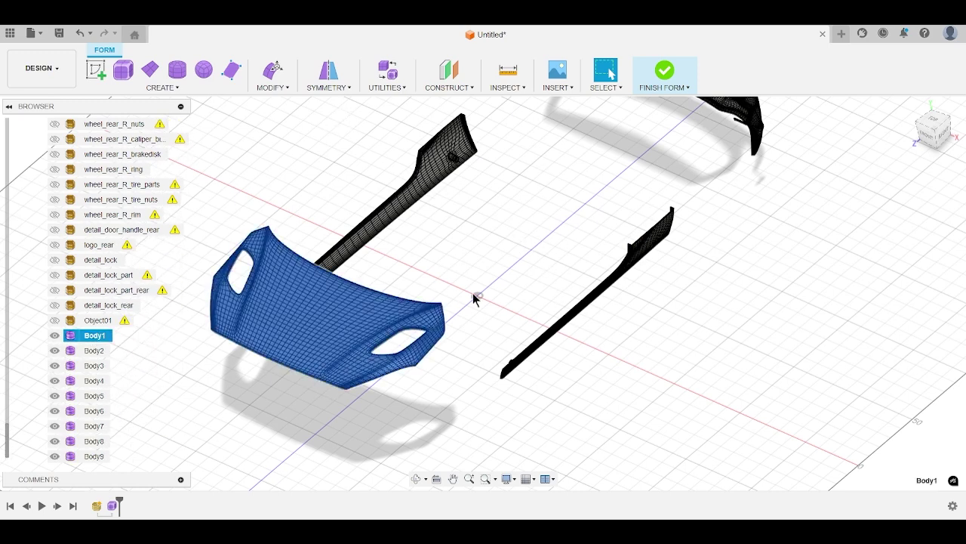
pyautogui.click(91, 350)
pyautogui.click(86, 365)
pyautogui.click(89, 380)
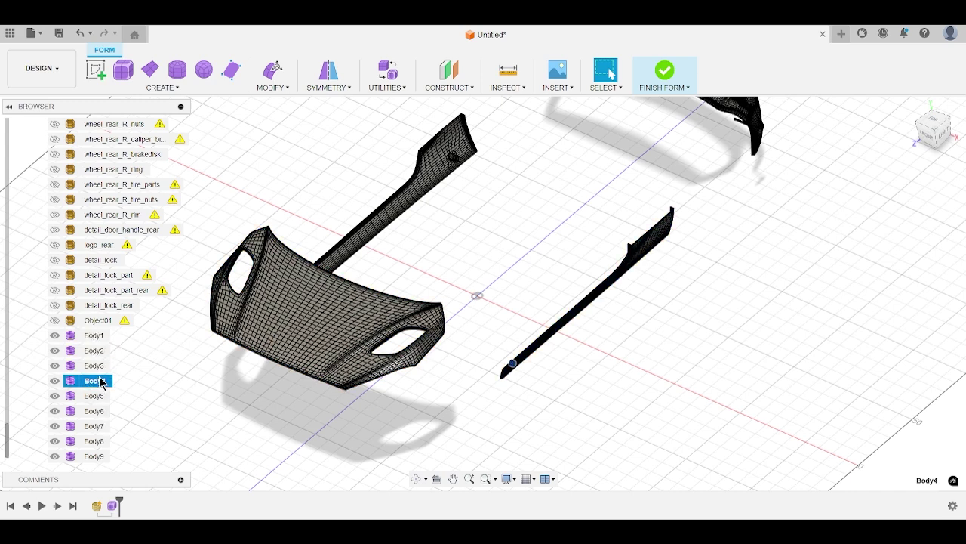
# - Select hood Body1 and set up a T-Splines to BRep conversion
pyautogui.click(91, 336)
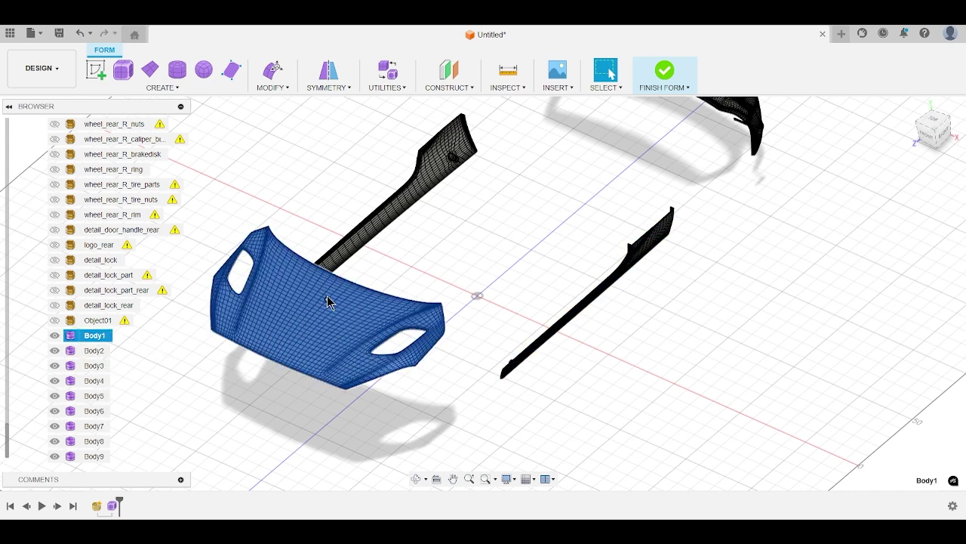
pyautogui.click(394, 88)
pyautogui.click(394, 142)
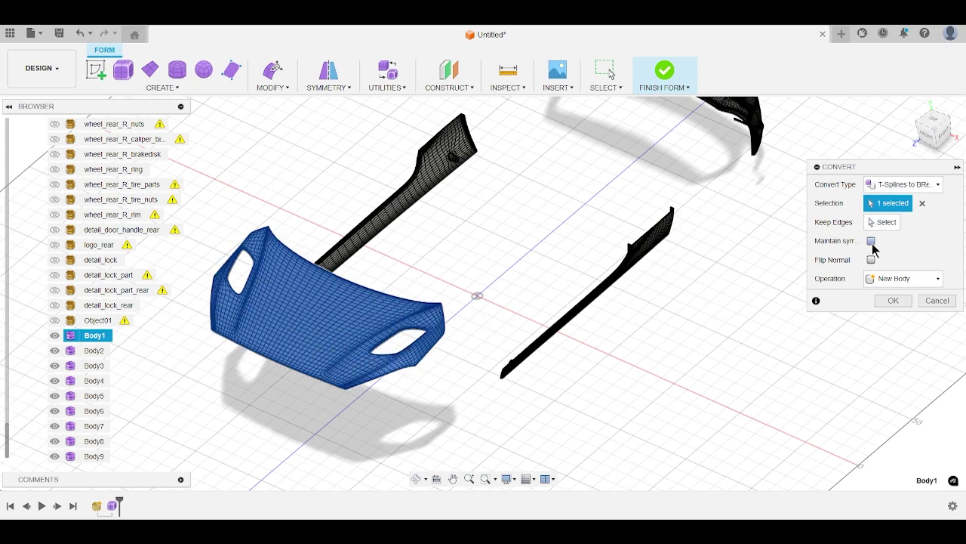
# - Confirm converting the hood form into a BRep solid body, then zoom out and back in to check it
pyautogui.click(894, 301)
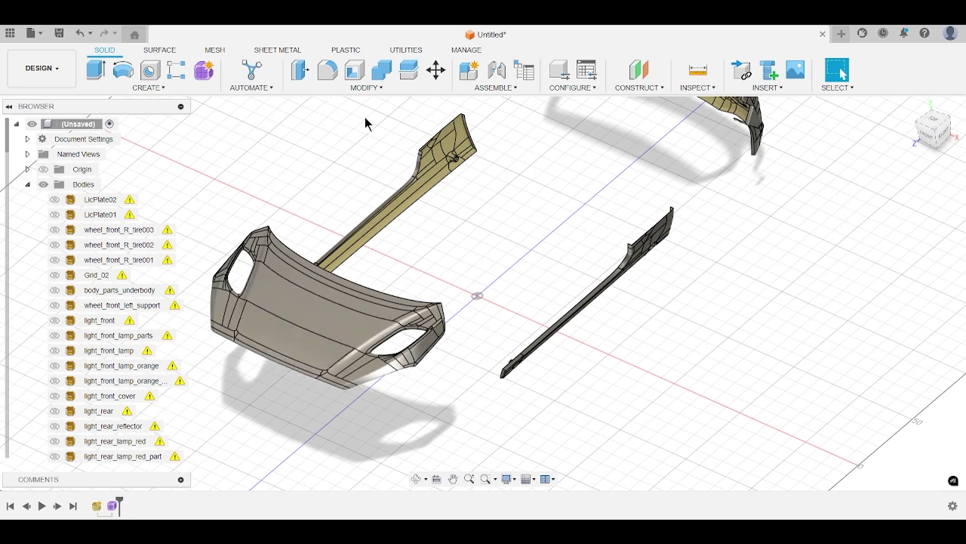
pyautogui.scroll(-5, 608, 213)
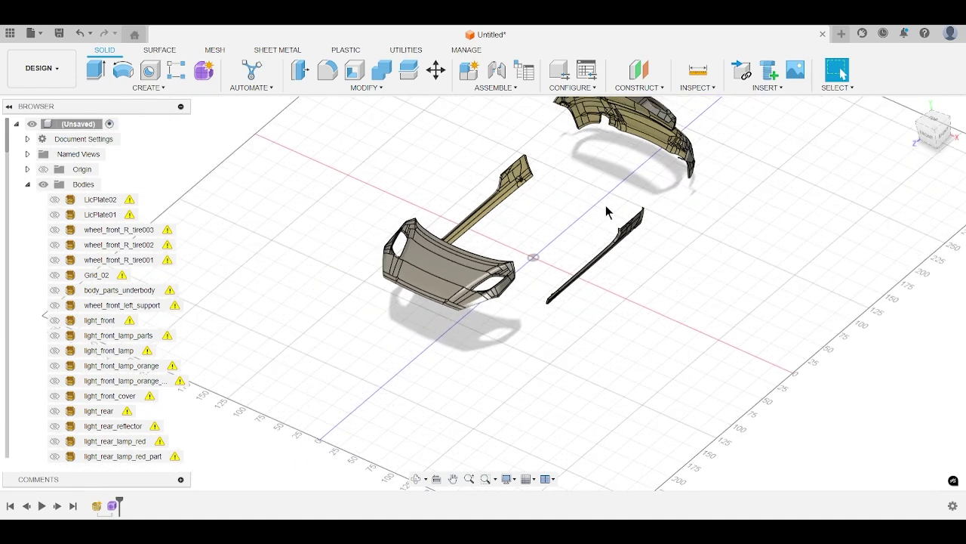
pyautogui.scroll(5, 559, 187)
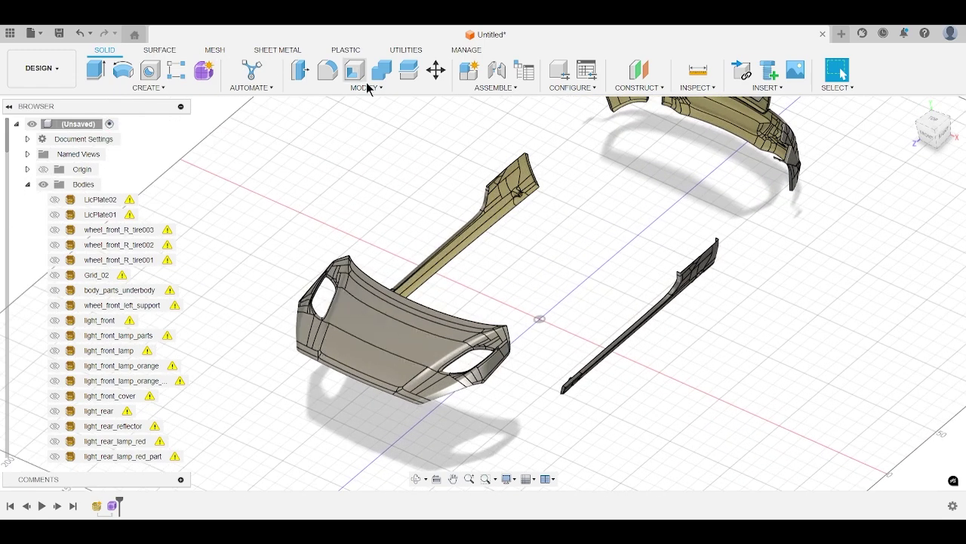
pyautogui.click(301, 70)
pyautogui.click(373, 338)
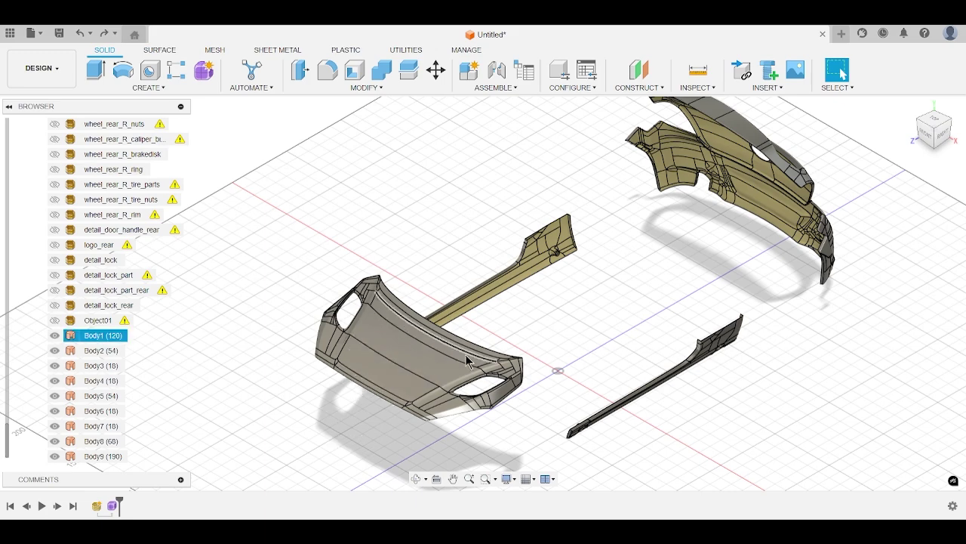
pyautogui.scroll(6, 539, 234)
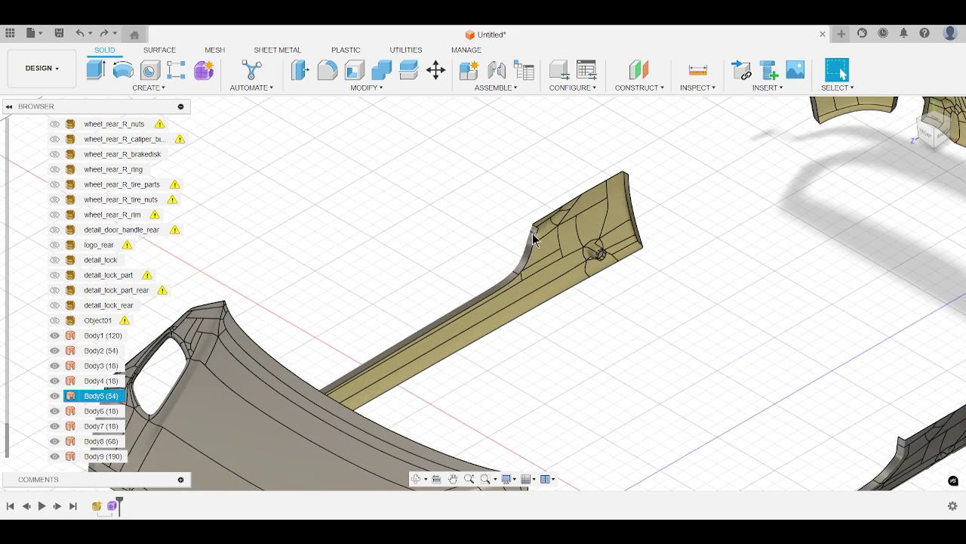
pyautogui.scroll(6, 547, 223)
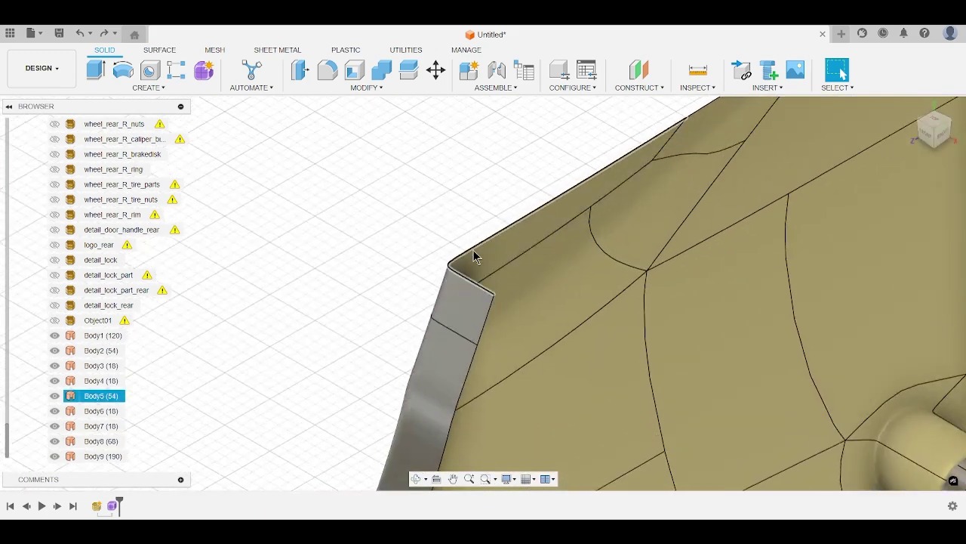
pyautogui.scroll(-12, 470, 253)
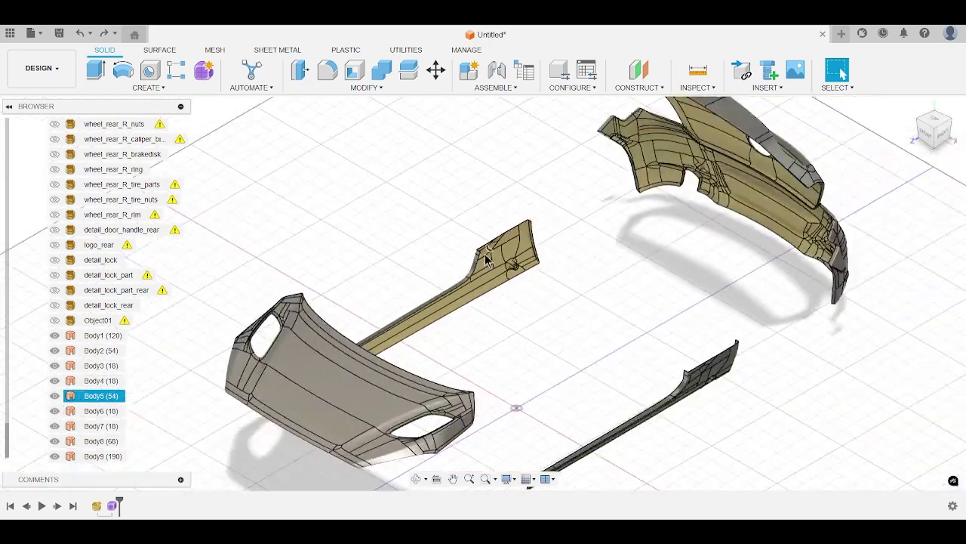
pyautogui.scroll(3, 399, 382)
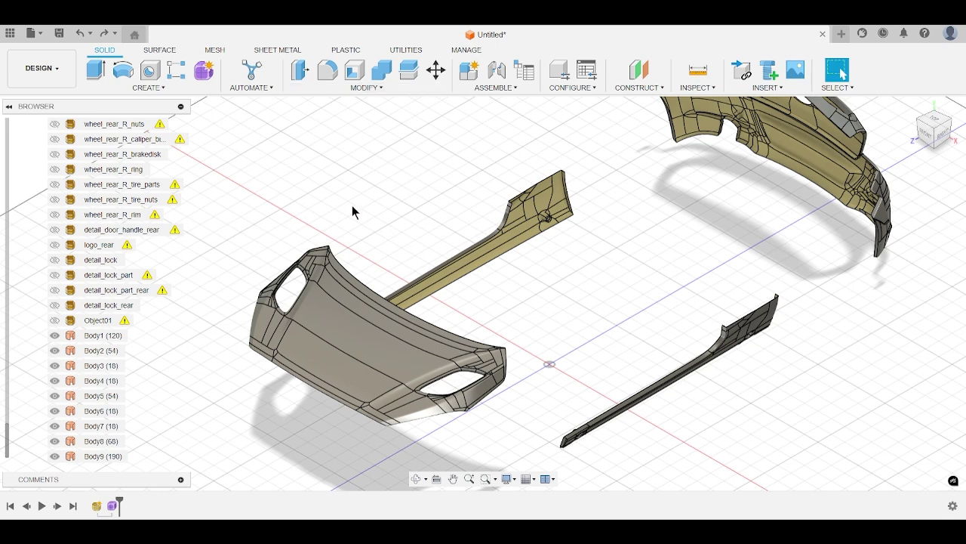
# - Thicken the hood face by 0.1 mm into a new solid body
pyautogui.click(153, 89)
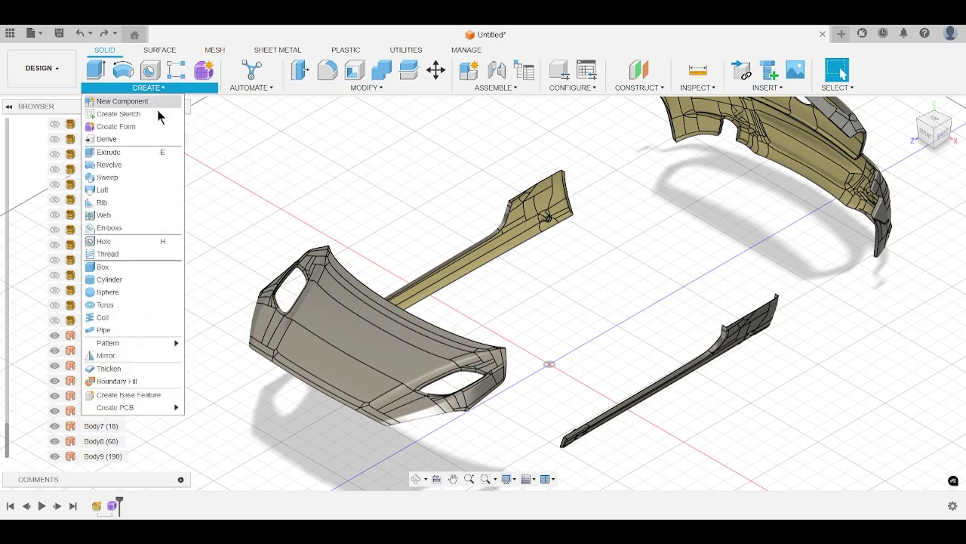
pyautogui.click(116, 370)
pyautogui.click(383, 349)
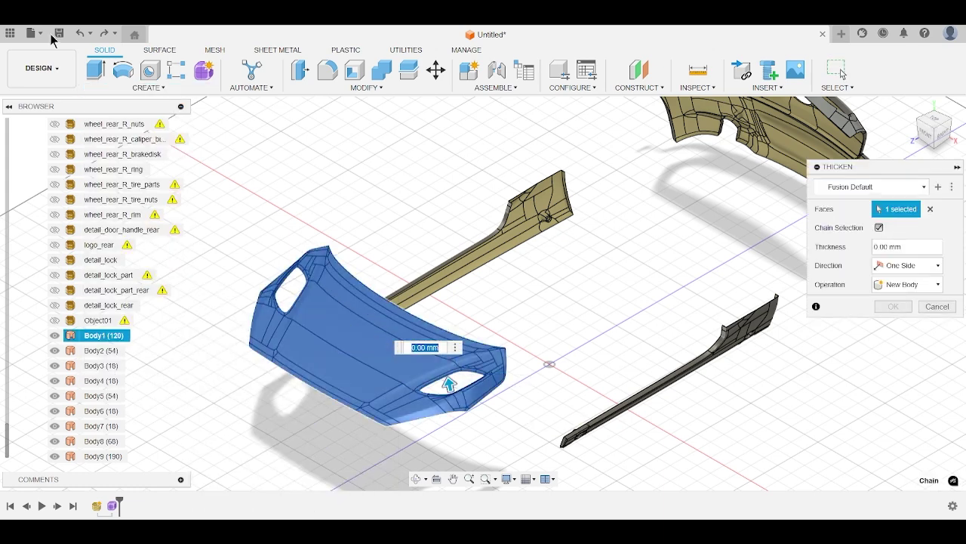
pyautogui.click(148, 88)
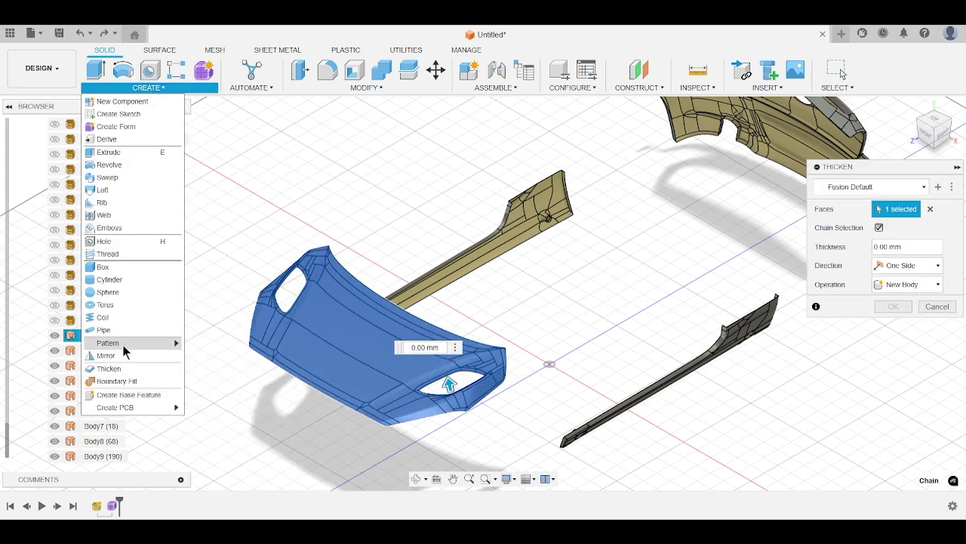
pyautogui.click(314, 181)
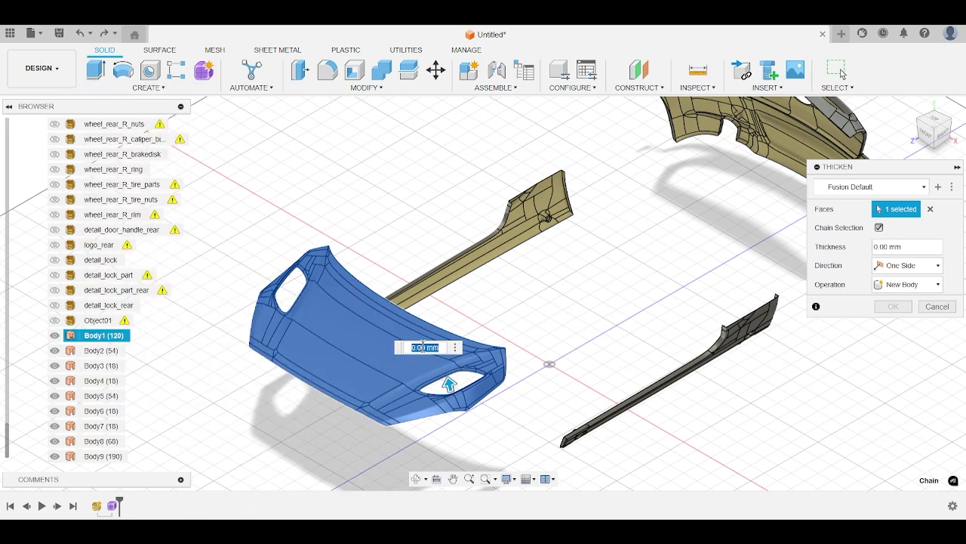
pyautogui.press('BackSpace')
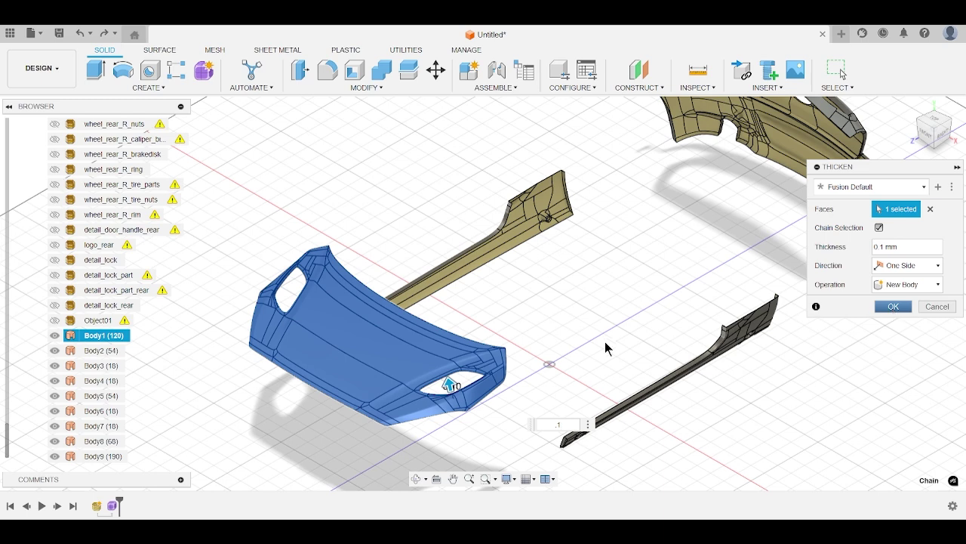
pyautogui.press('Return')
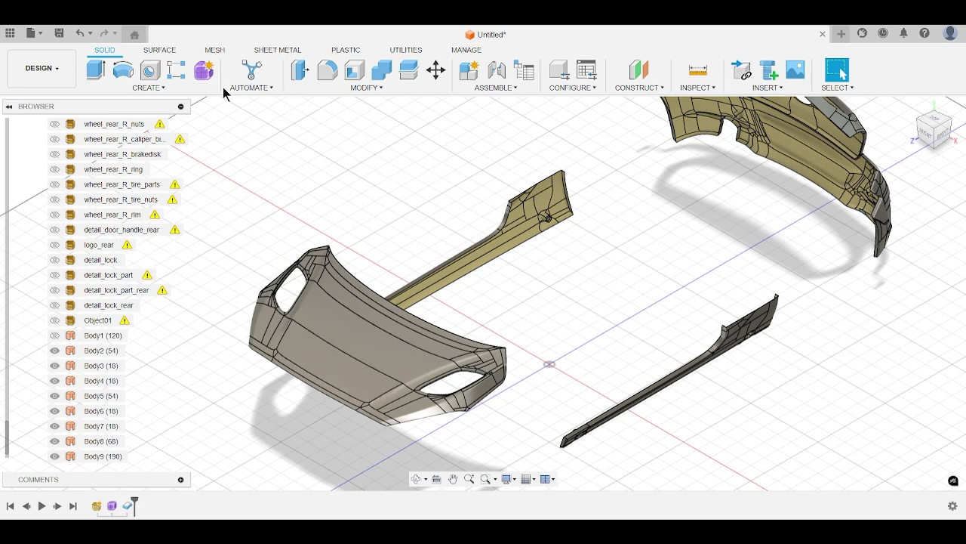
# - Create a construction plane offset 1 mm from the XZ origin plane and orbit to inspect it
pyautogui.click(639, 86)
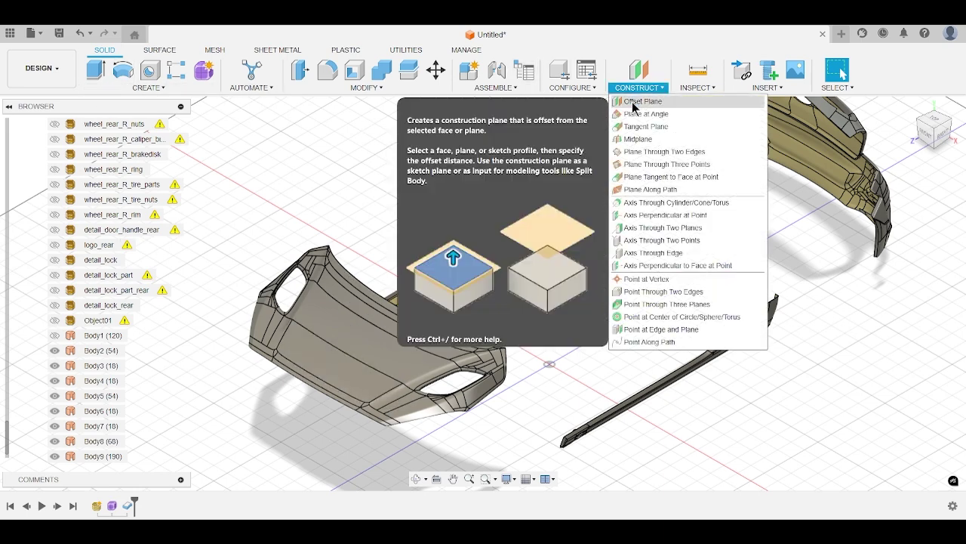
pyautogui.click(634, 103)
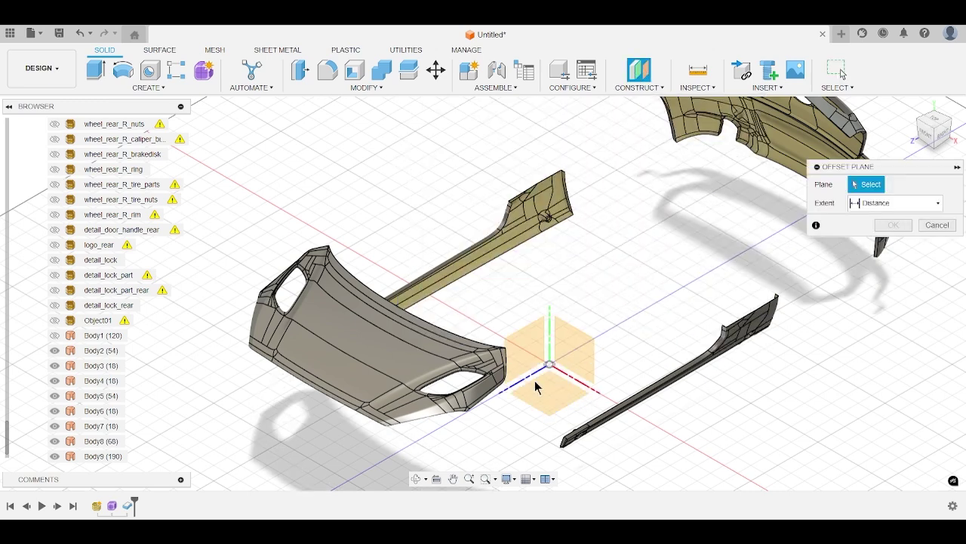
pyautogui.click(550, 405)
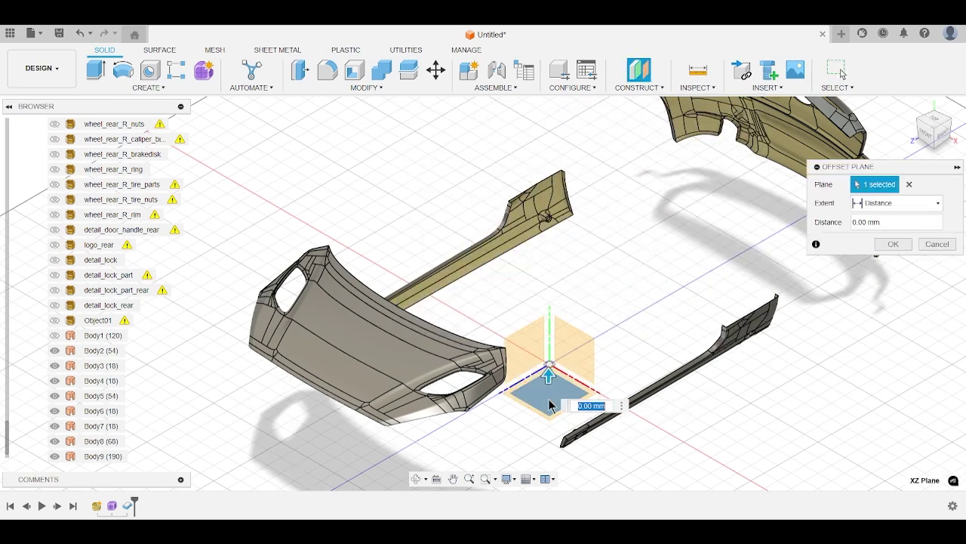
pyautogui.write('100')
pyautogui.press('Return')
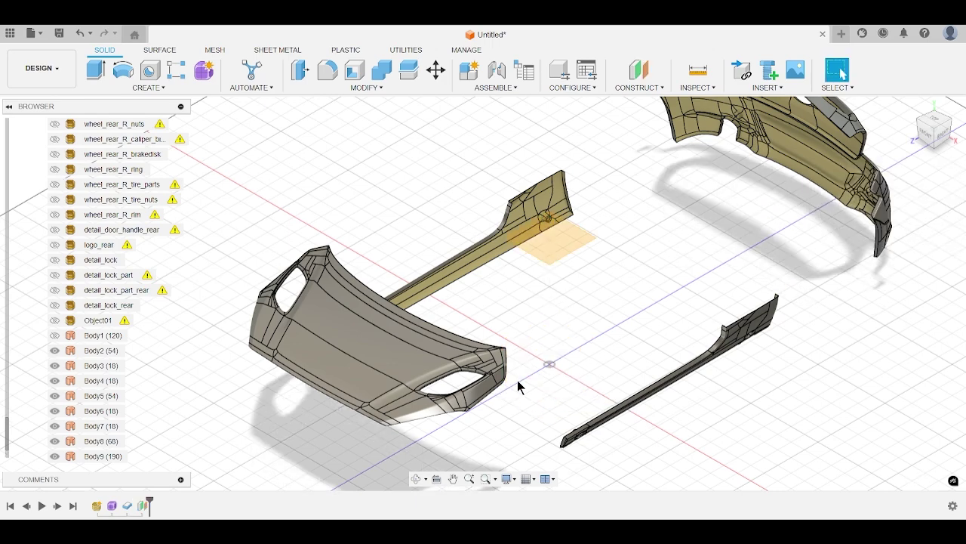
pyautogui.moveTo(934, 133); pyautogui.dragTo(954, 121)
pyautogui.keyDown('shift'); pyautogui.moveTo(559, 249); pyautogui.dragTo(587, 255, button='middle'); pyautogui.keyUp('shift')
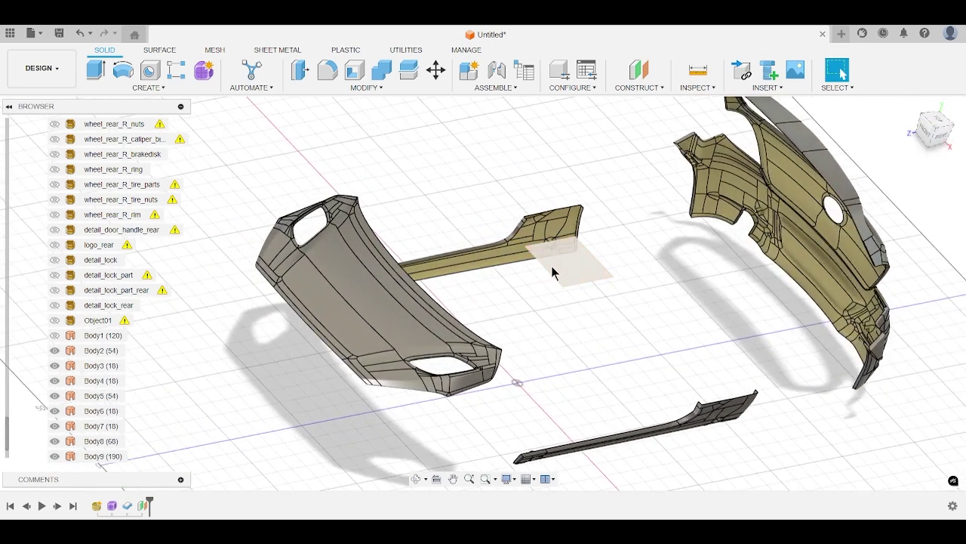
# - Start a new sketch on the offset plane and pan the hood into view
pyautogui.click(148, 89)
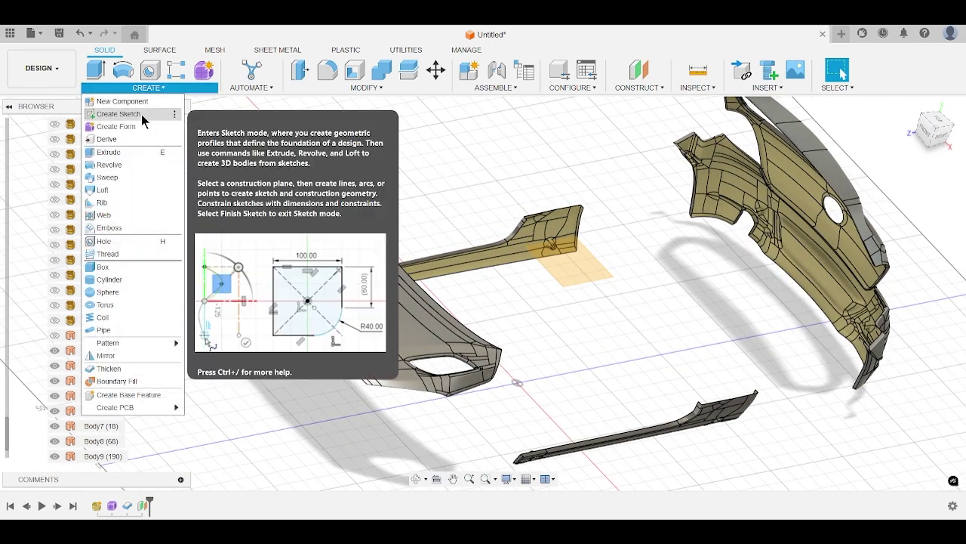
pyautogui.click(141, 114)
pyautogui.click(577, 257)
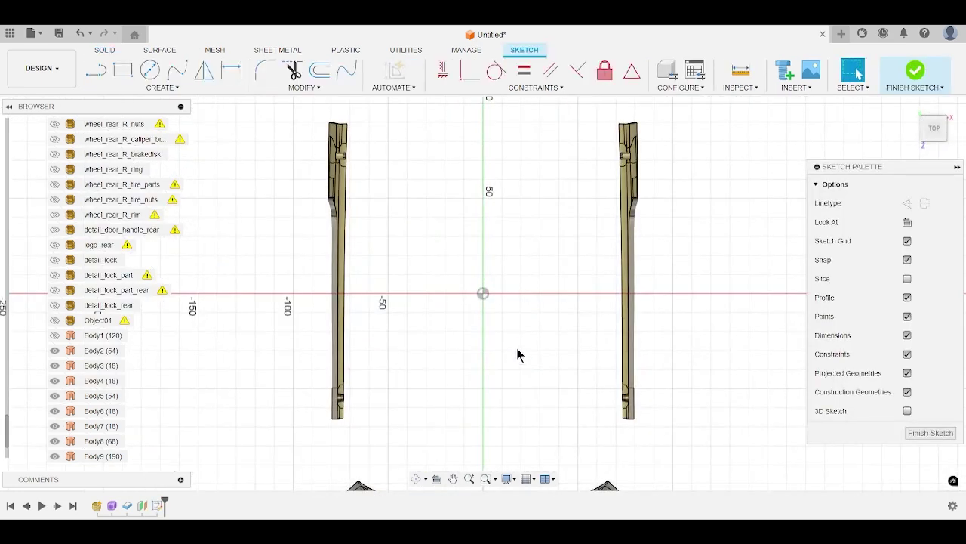
pyautogui.click(453, 479)
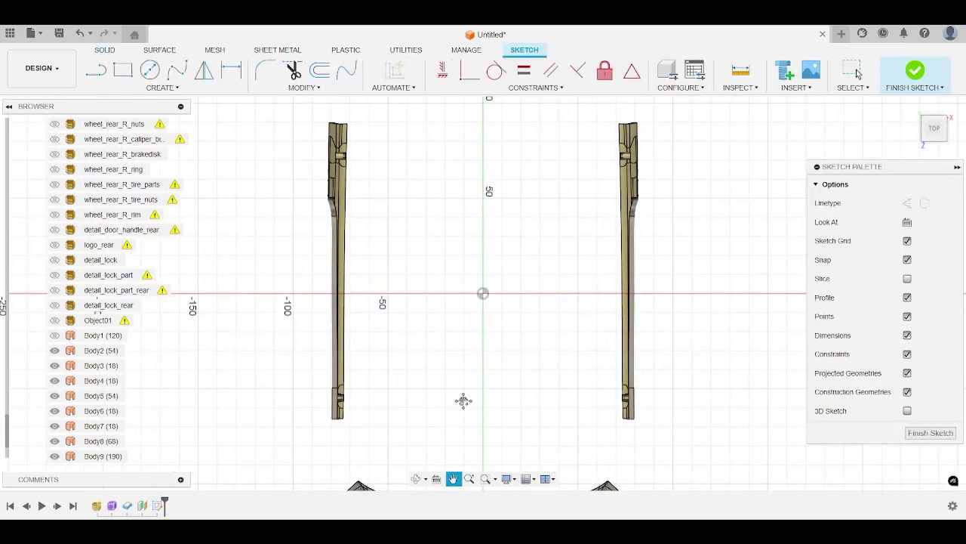
pyautogui.moveTo(457, 393); pyautogui.dragTo(376, 147)
pyautogui.moveTo(418, 219)
pyautogui.mouseDown()
pyautogui.moveTo(385, 166)
pyautogui.moveTo(425, 143)
pyautogui.mouseUp()
# - Add vertically centred 'Design to Manufacture' text in a box over the hood and finish the sketch
pyautogui.click(149, 90)
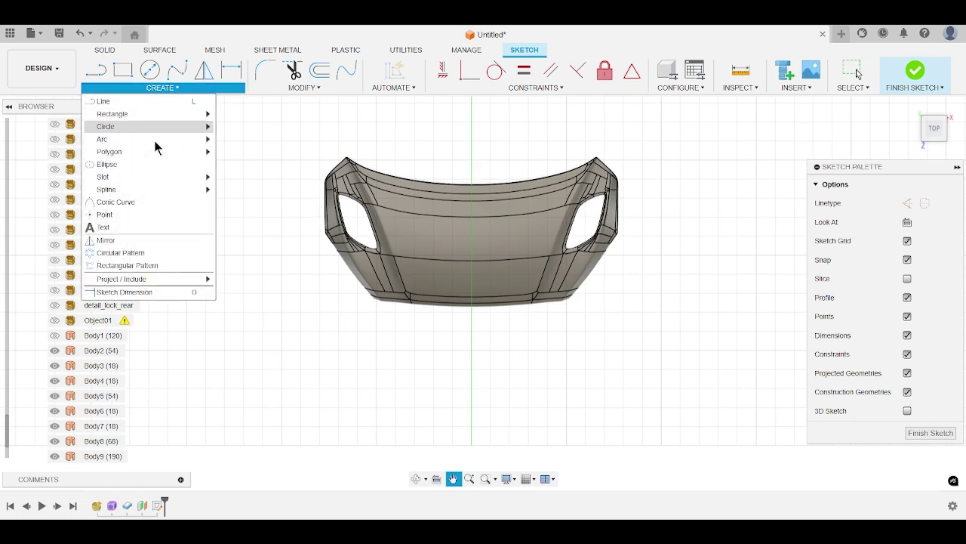
pyautogui.click(124, 231)
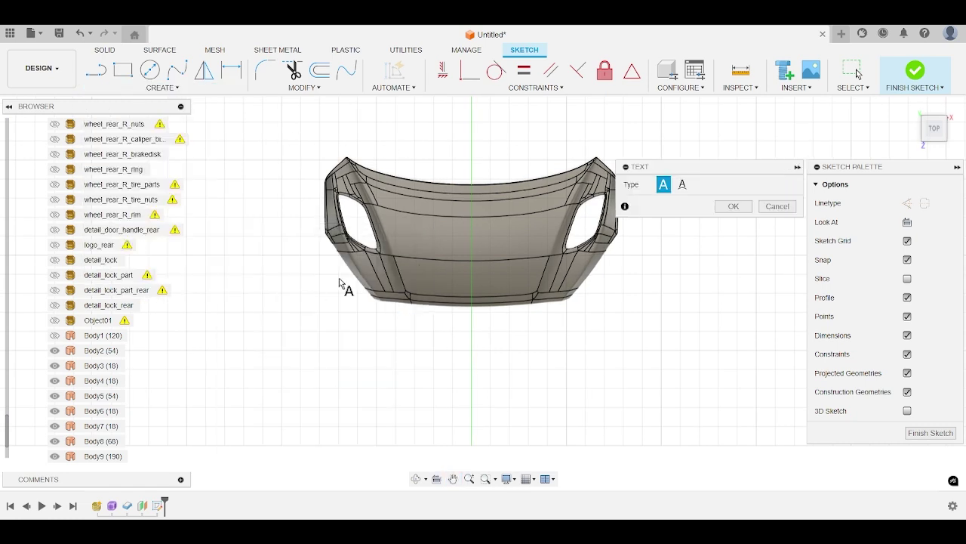
pyautogui.click(416, 256)
pyautogui.click(528, 300)
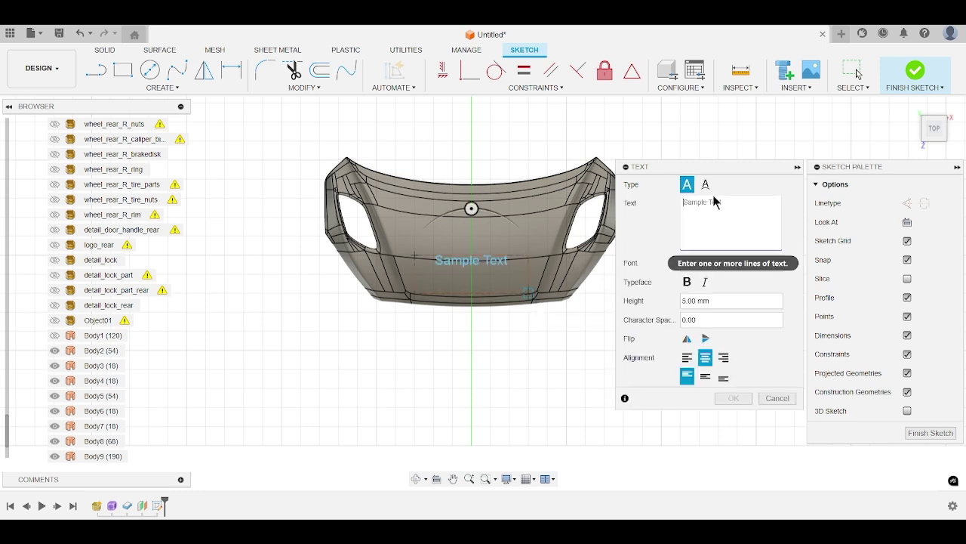
pyautogui.write('De')
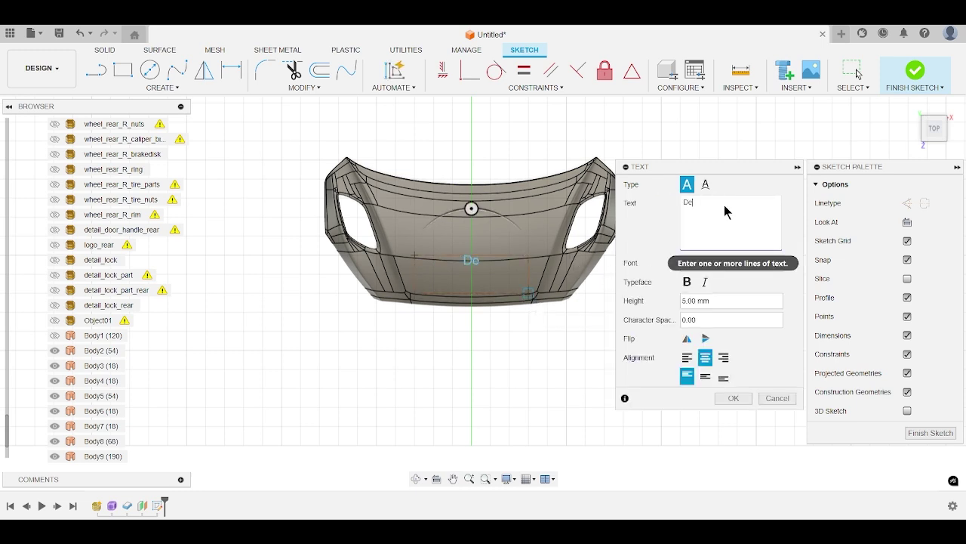
pyautogui.write('sign to Manufactu')
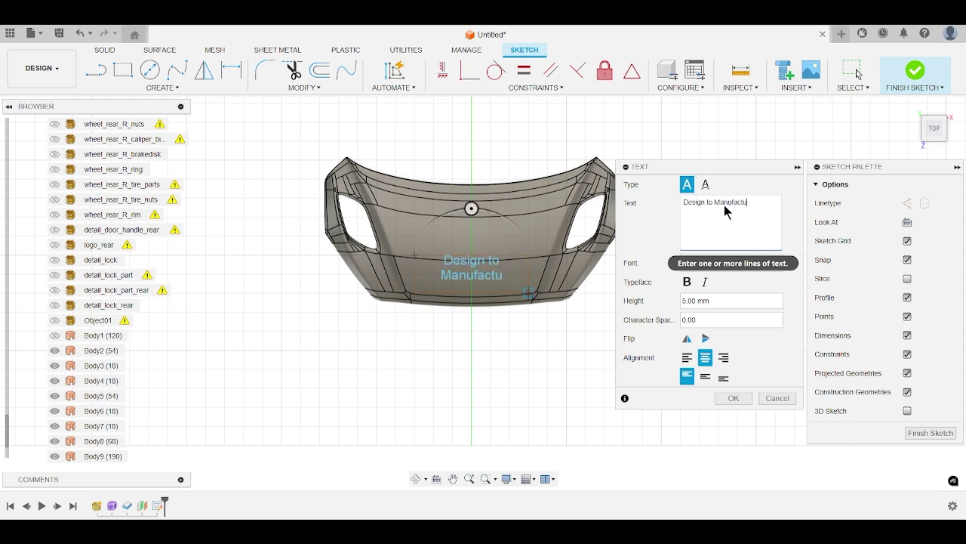
pyautogui.write('re')
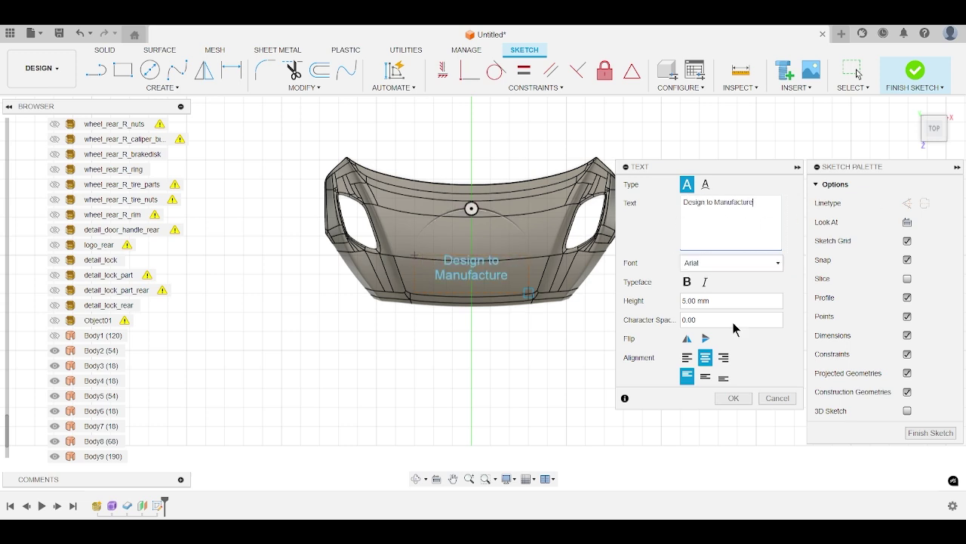
pyautogui.click(705, 377)
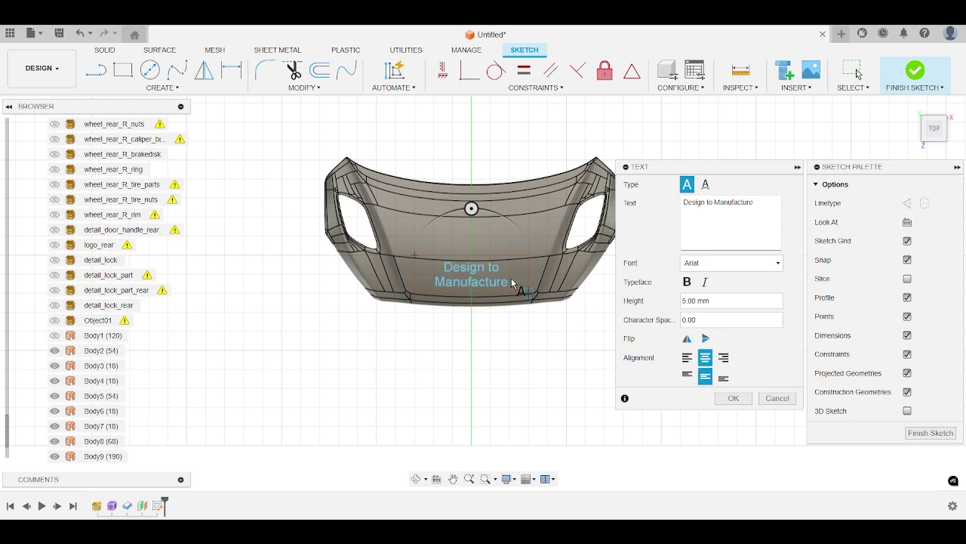
pyautogui.click(733, 398)
pyautogui.click(915, 75)
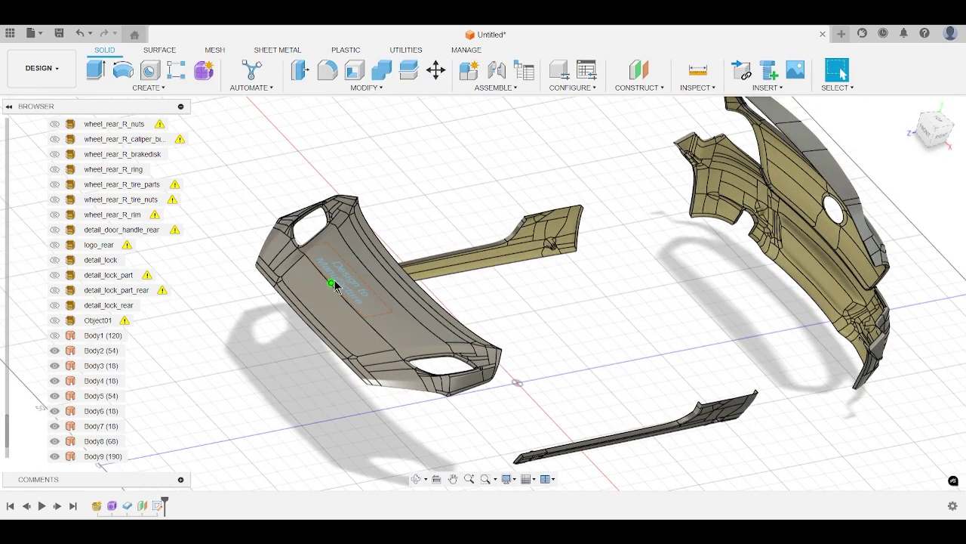
# - Preview a 2.00 mm emboss of the 'Design to Manufacture' text onto the hood's curved face
pyautogui.click(130, 89)
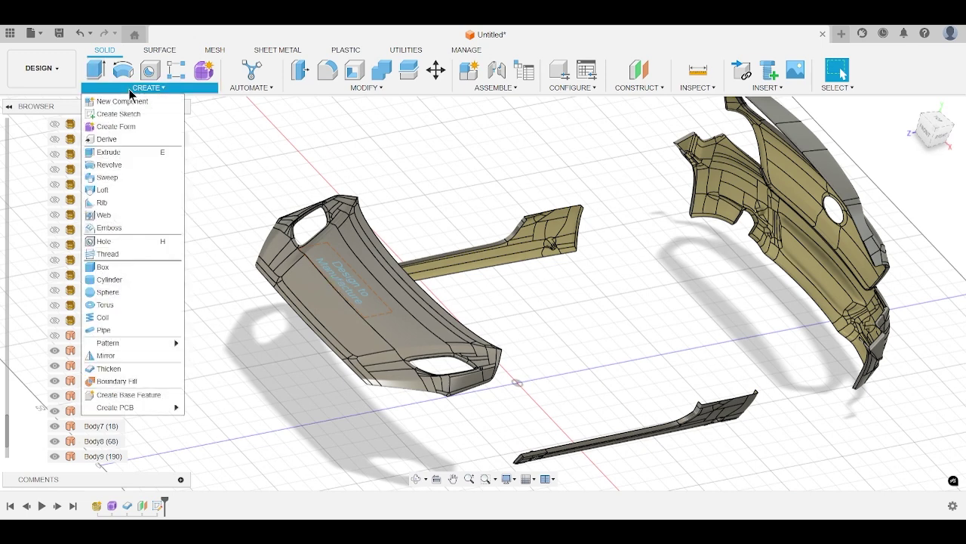
pyautogui.click(117, 230)
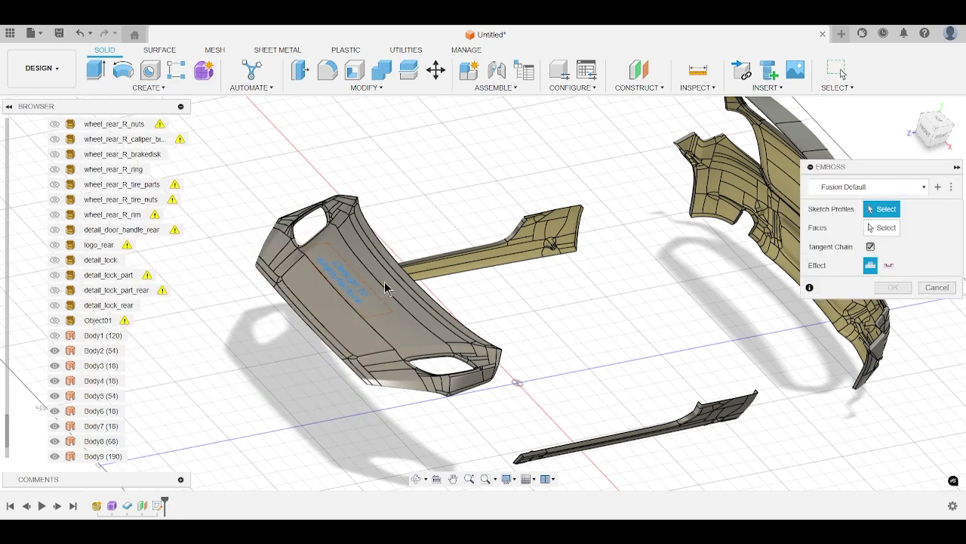
pyautogui.click(360, 285)
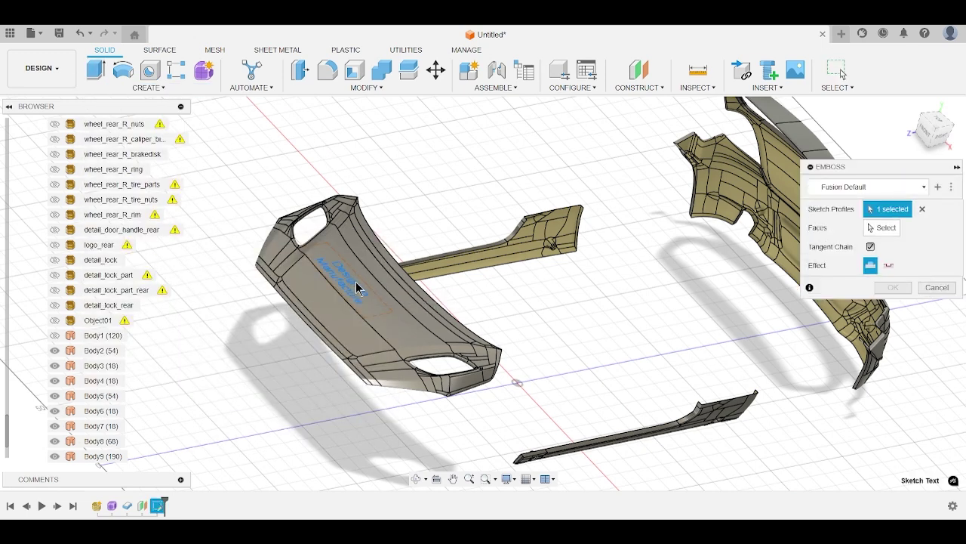
pyautogui.click(895, 228)
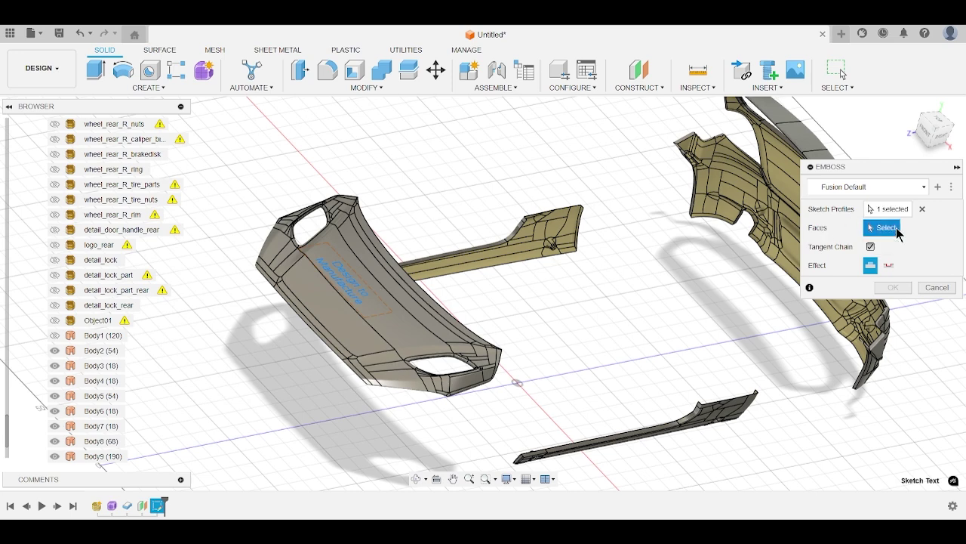
pyautogui.click(379, 336)
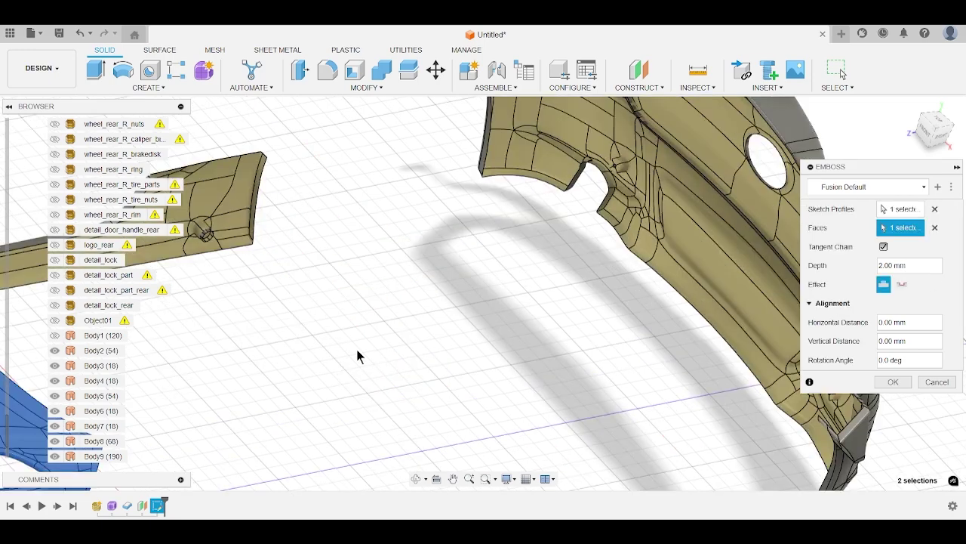
pyautogui.click(452, 479)
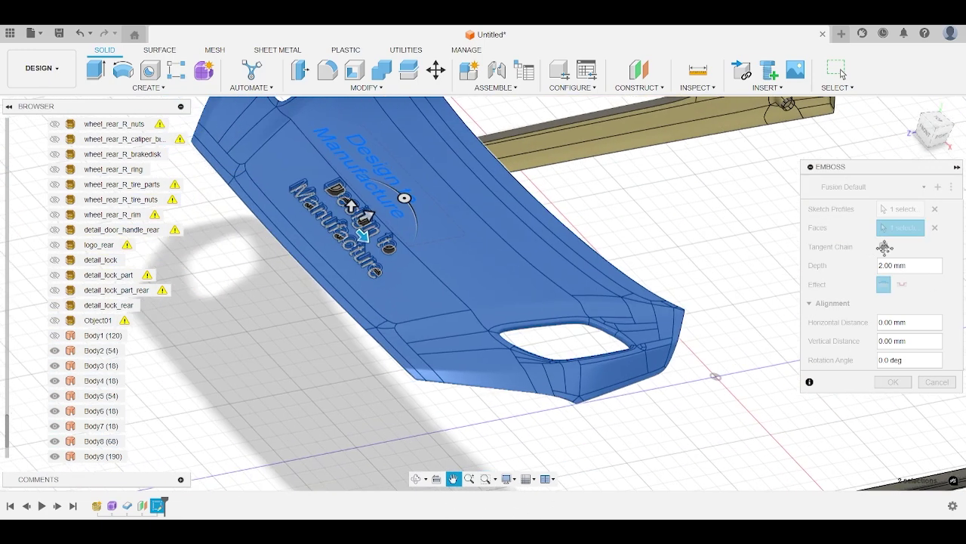
pyautogui.scroll(4, 354, 332)
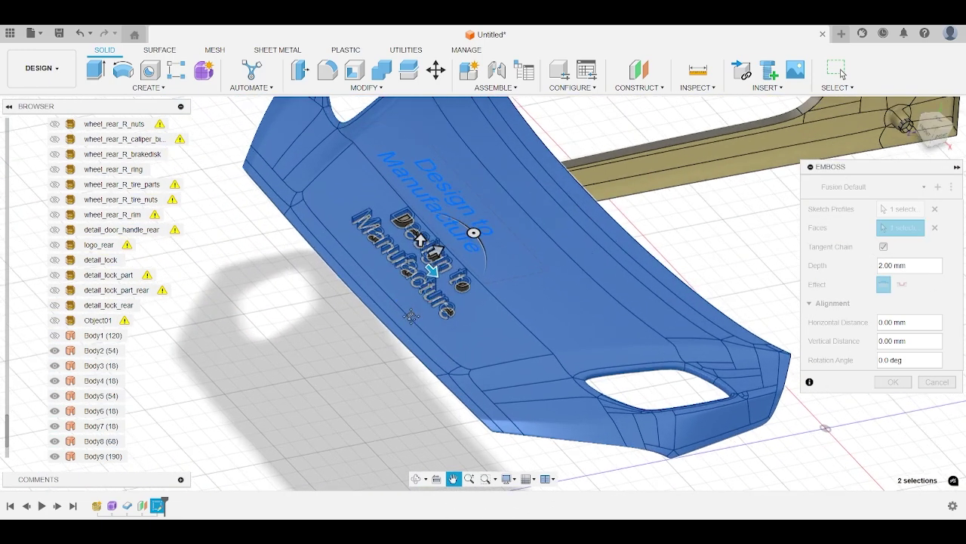
pyautogui.moveTo(401, 322); pyautogui.dragTo(320, 391)
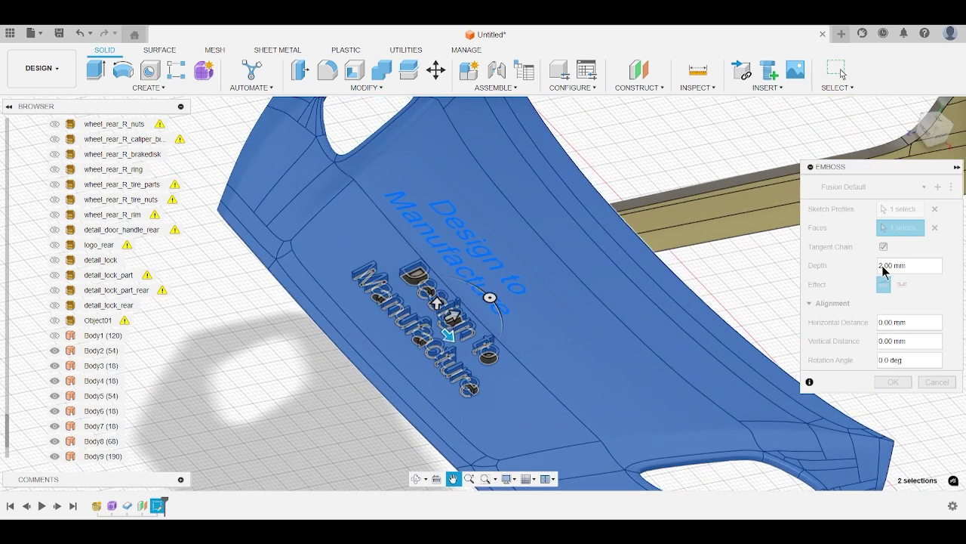